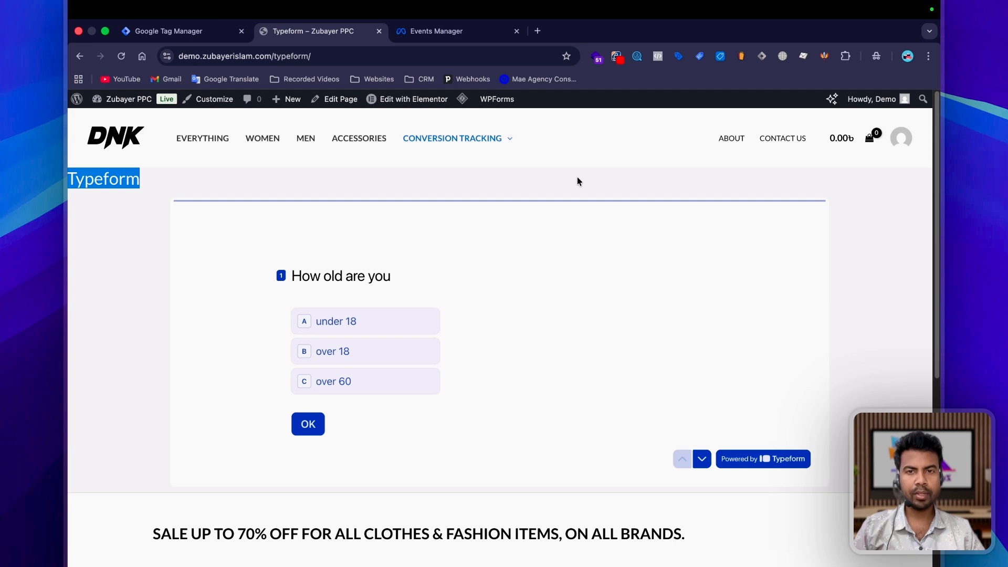
Step: Examine the embedded Typeform page and open its frame source to check how the form is embedded
mouse_move(462, 139)
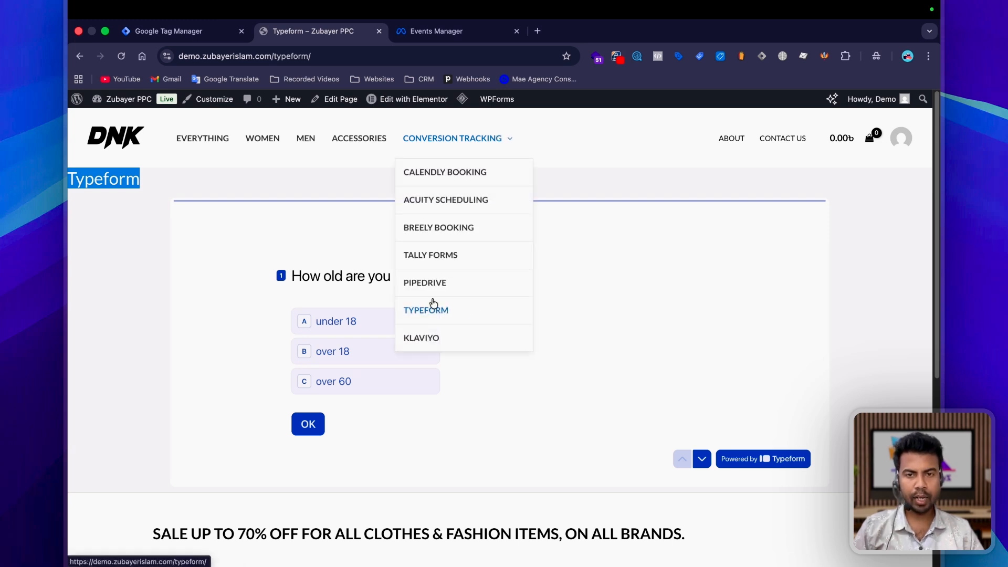
click(203, 274)
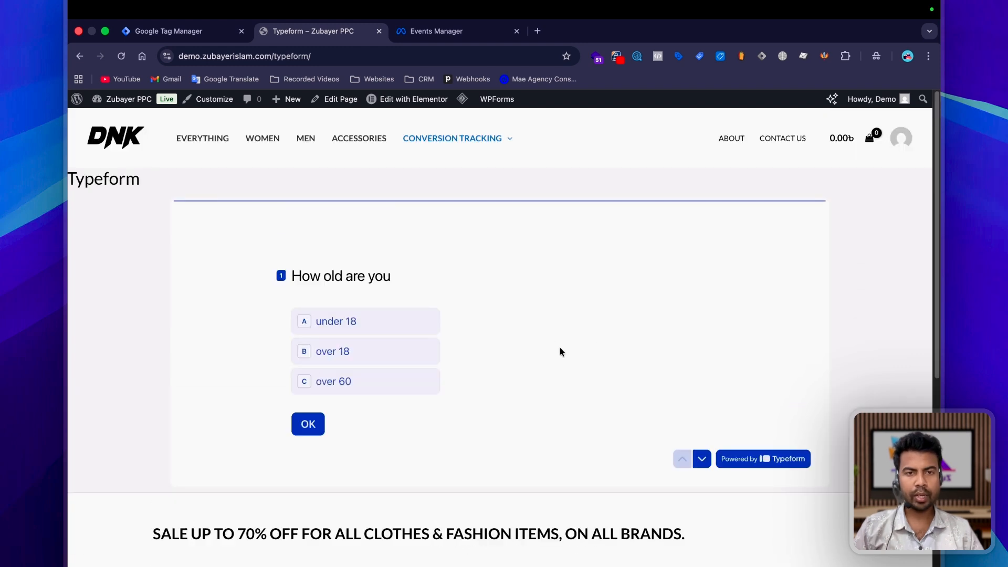
scroll(630, 331, down, 1)
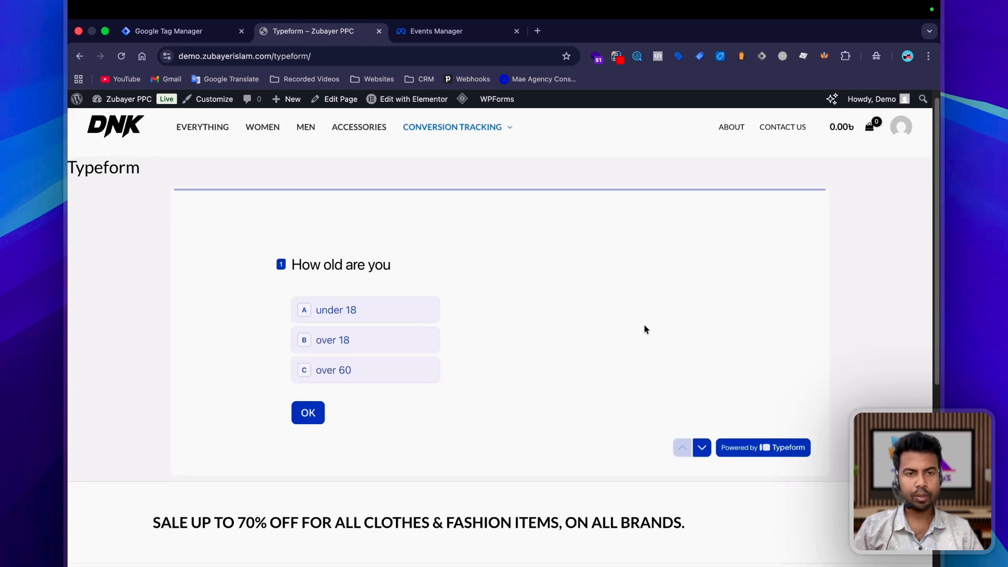
right_click(527, 213)
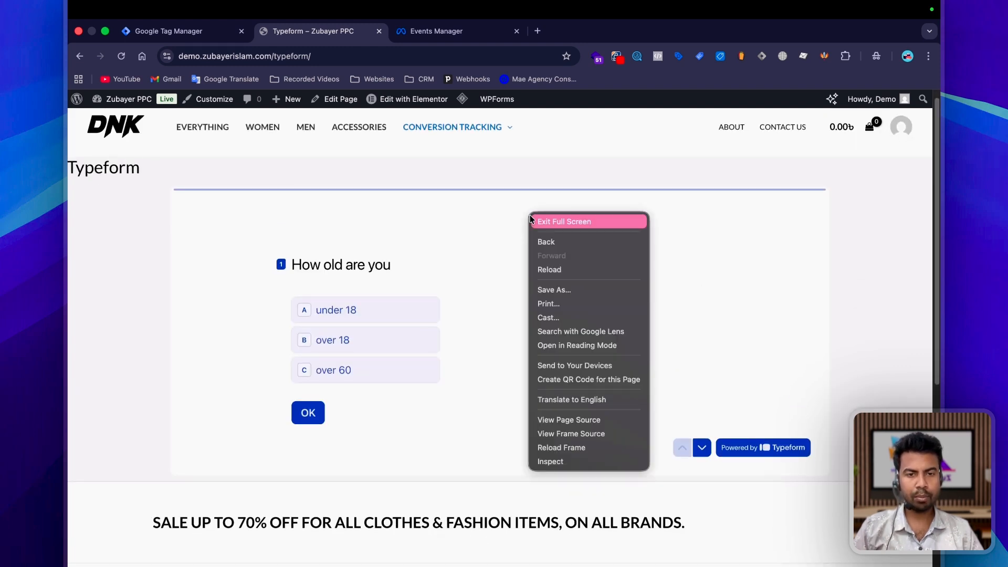
click(575, 437)
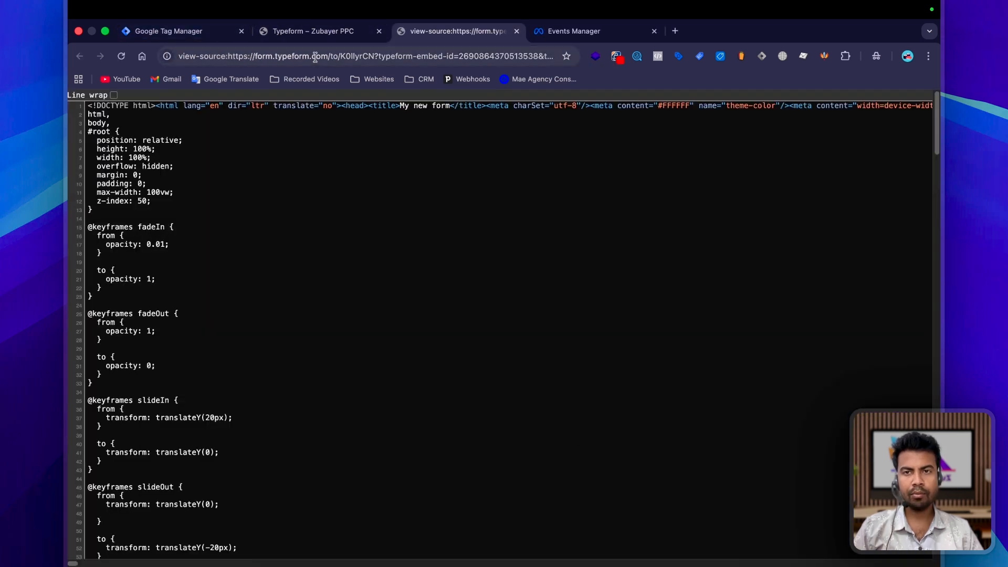
click(517, 32)
scroll(566, 377, down, 1)
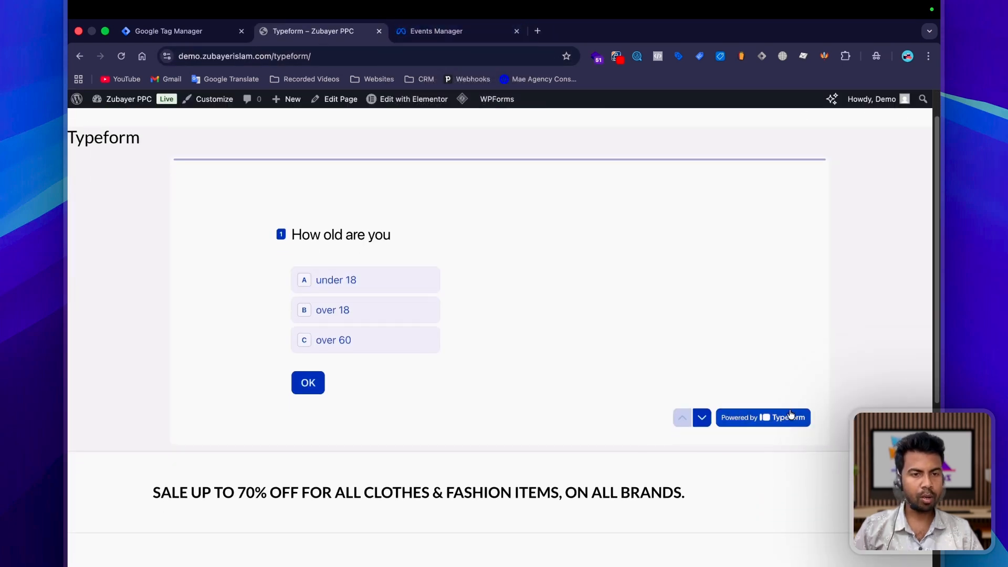
scroll(408, 297, up, 1)
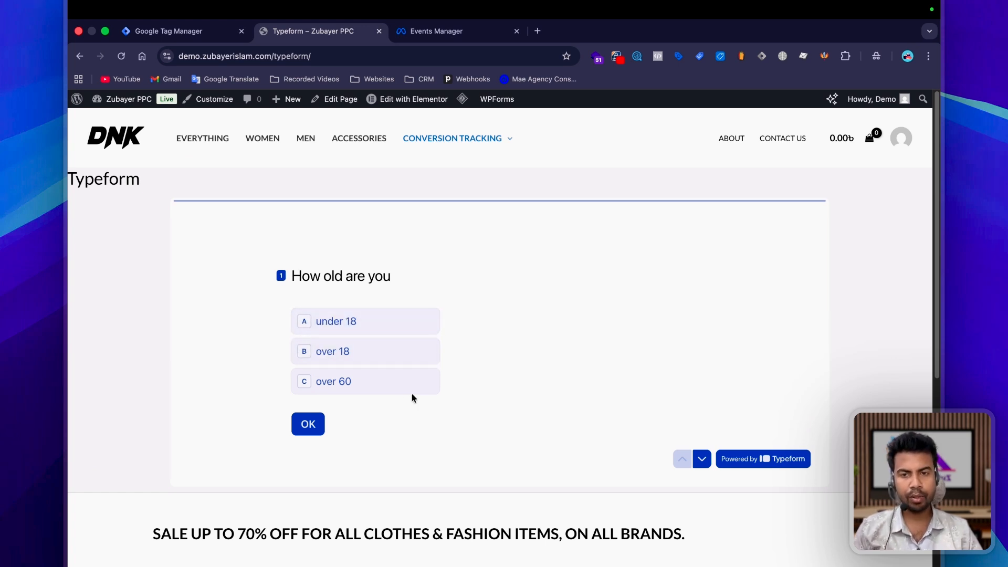
Step: Answer the form's age question and look through the fields of its Personal info page
scroll(420, 316, down, 6)
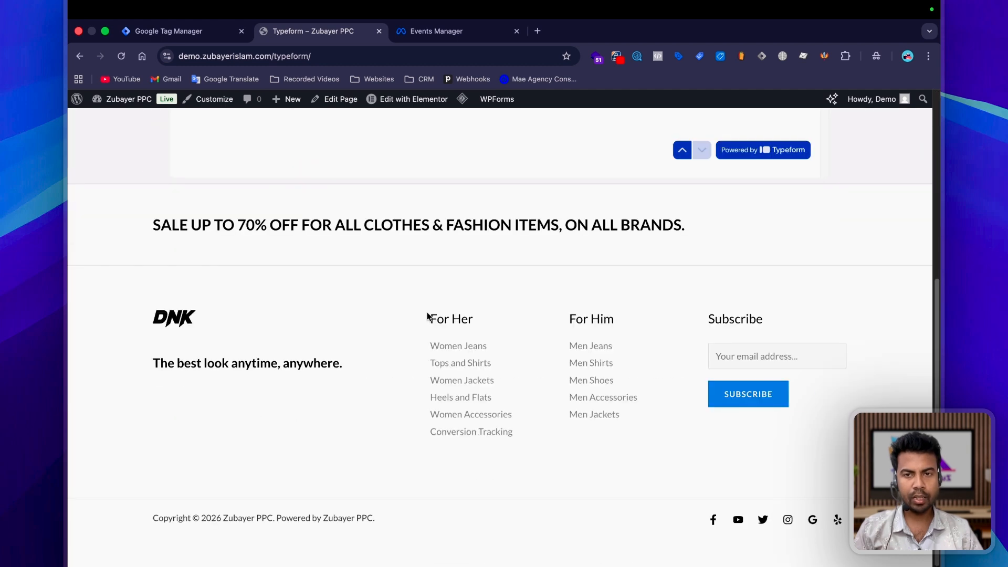
scroll(428, 317, up, 6)
click(337, 330)
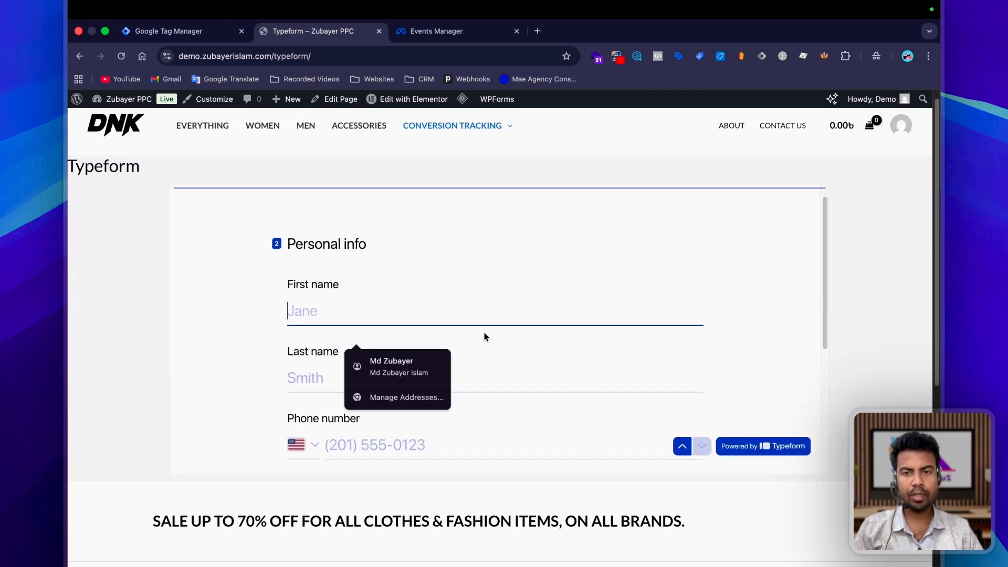
scroll(442, 294, down, 3)
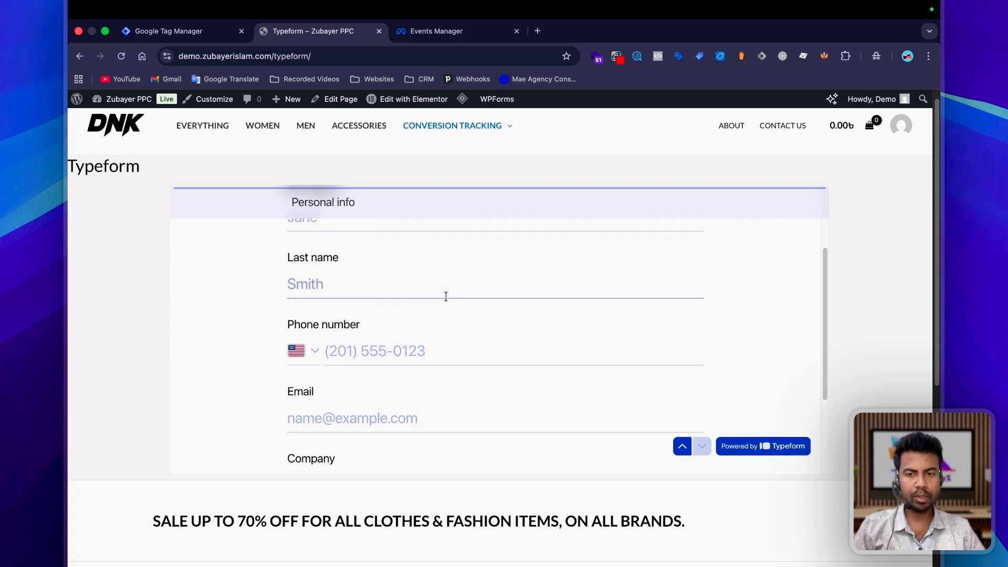
scroll(395, 312, up, 1)
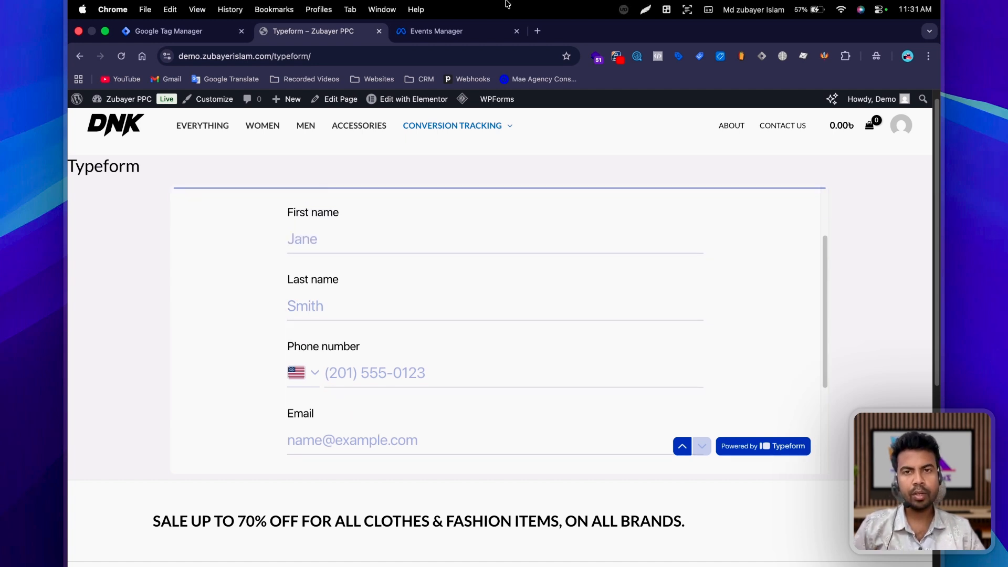
Step: Look at the TypeForm dataset in Events Manager and compare the website's installed container ID with the Tag Manager container
click(436, 31)
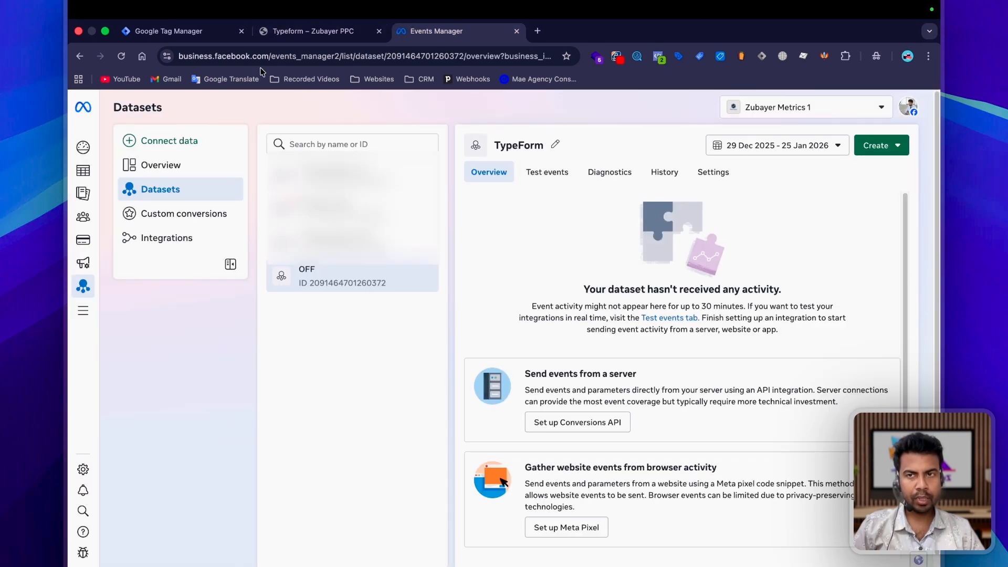
click(175, 30)
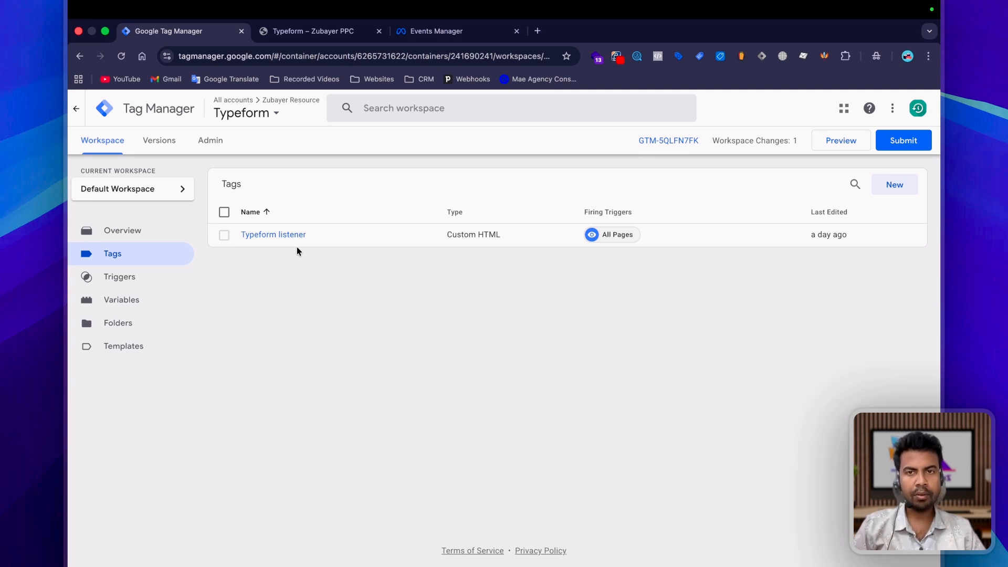
click(305, 31)
click(637, 56)
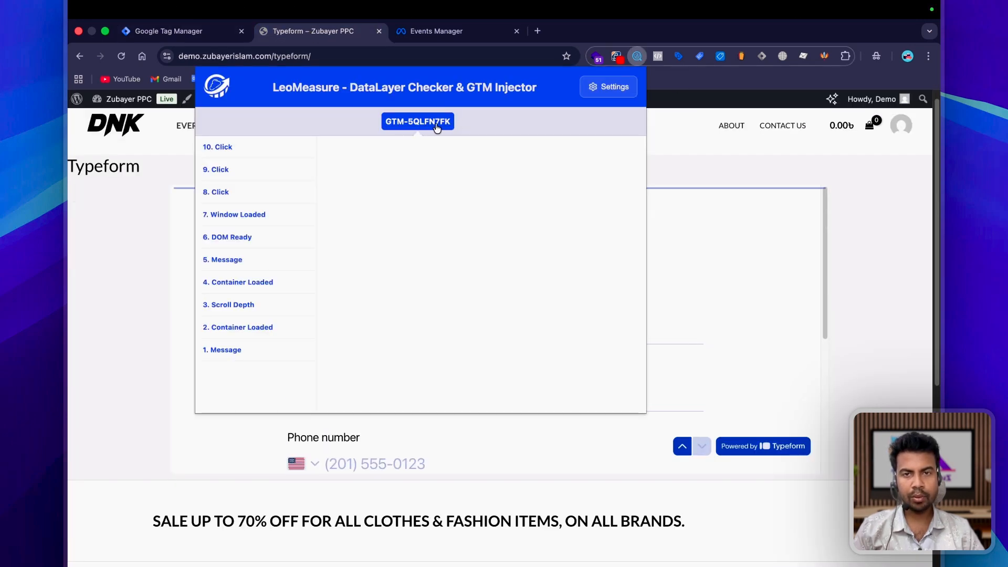
click(179, 31)
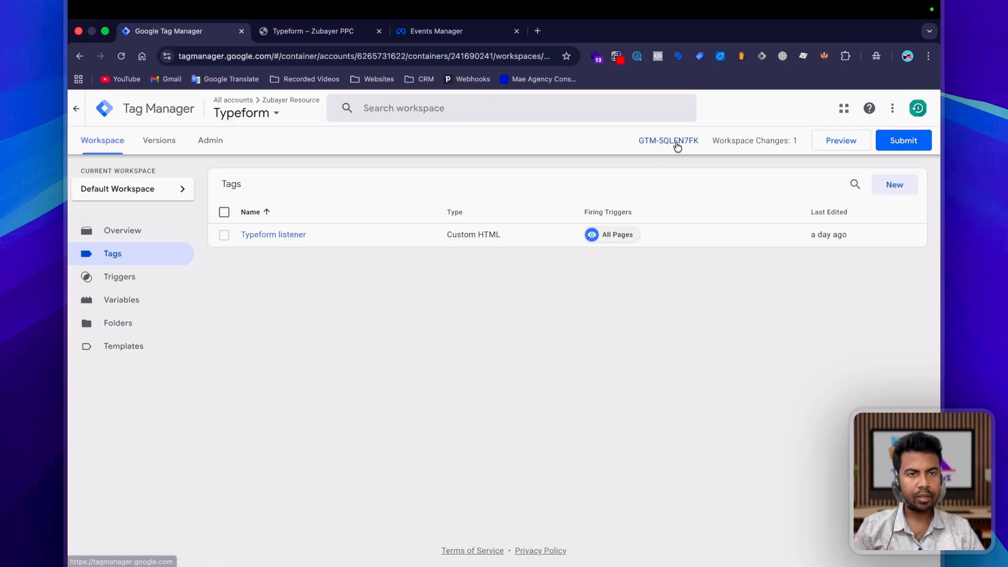
Step: Start preview mode for the Typeform container on the site's /typeform/ page and check the Tag Assistant connection
click(833, 145)
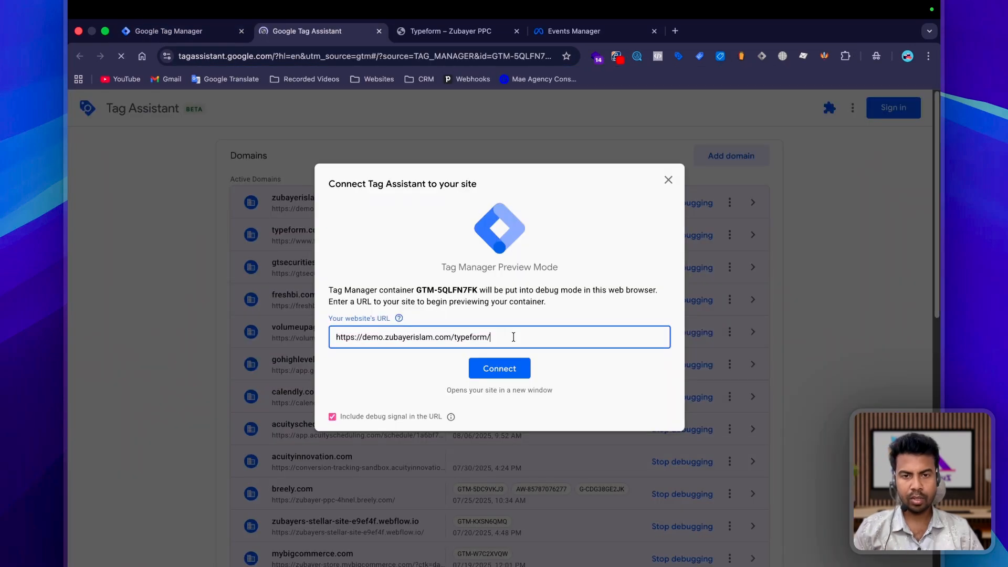
click(500, 373)
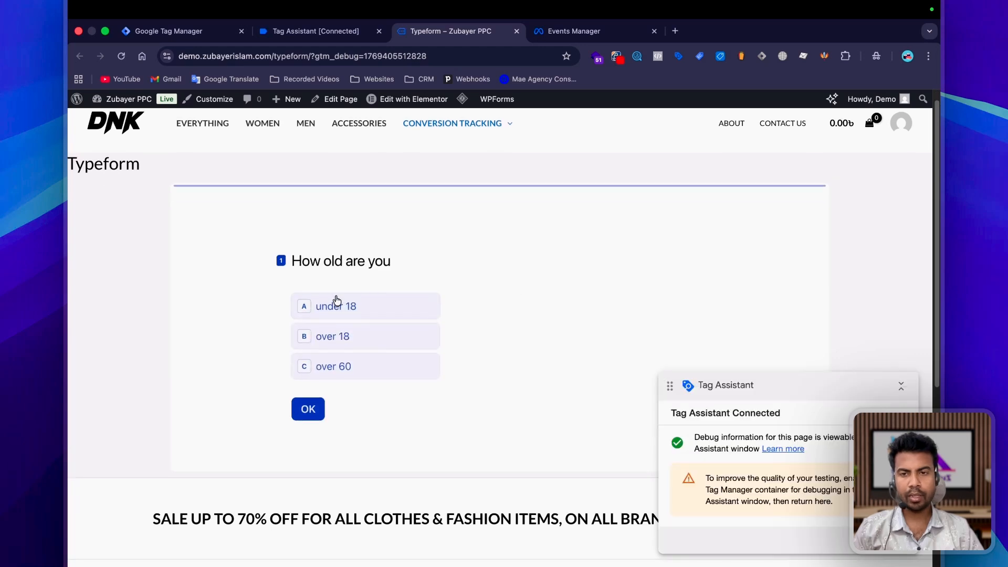
click(310, 31)
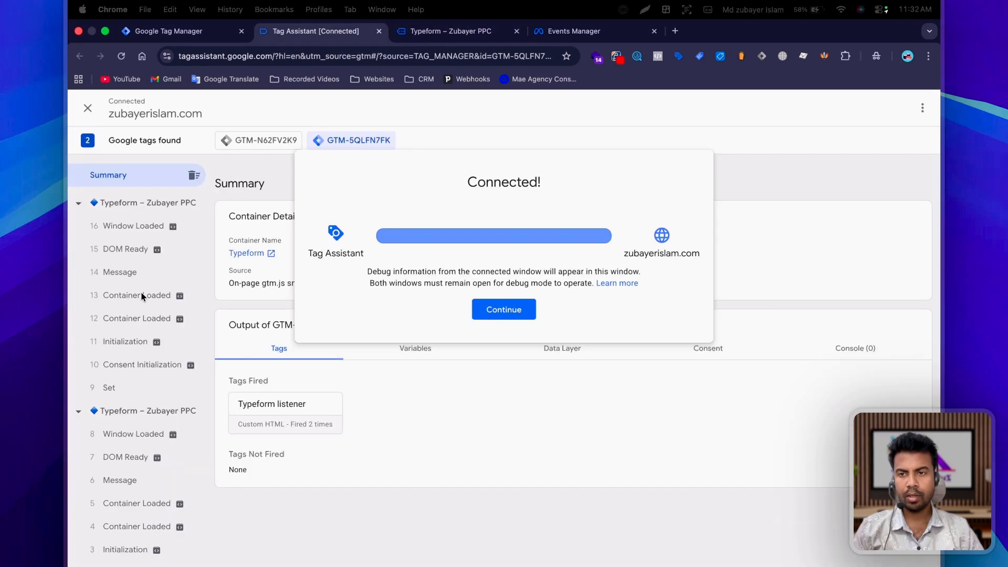
click(125, 450)
Step: On the connected Typeform page, answer the age question with "under 18" and autofill the personal info fields from the saved profile
click(450, 31)
scroll(488, 294, down, 1)
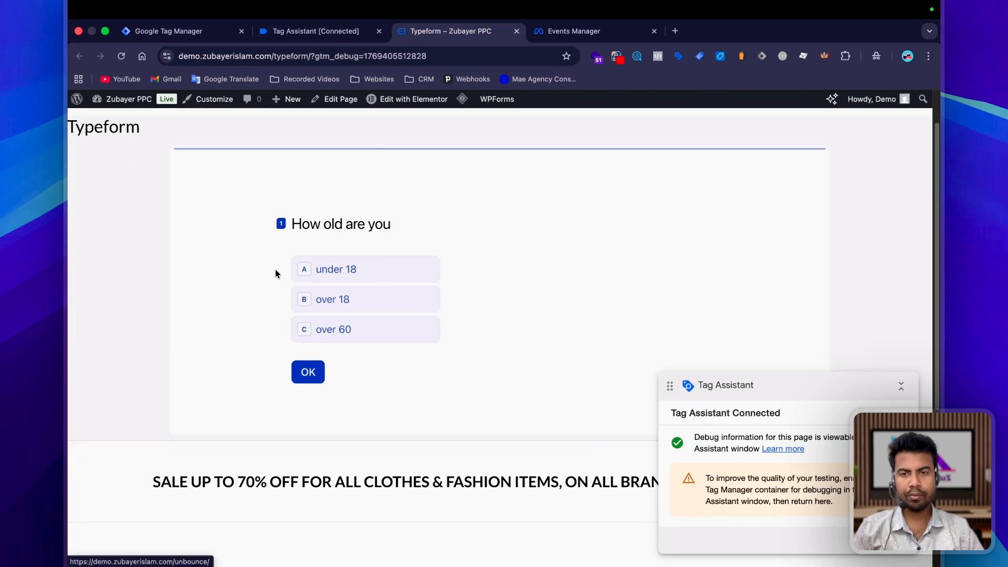
click(319, 274)
click(389, 270)
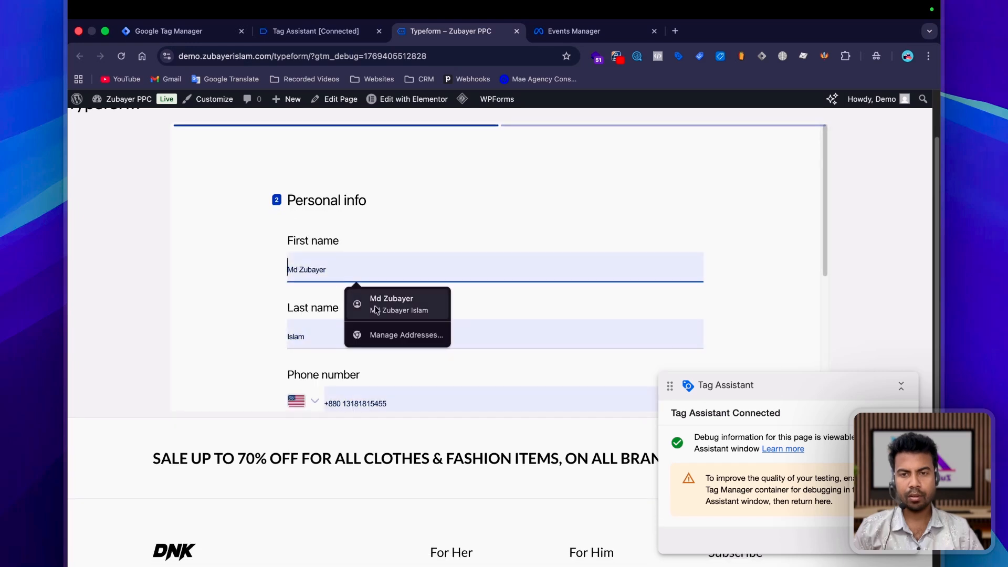
click(376, 307)
scroll(497, 239, down, 3)
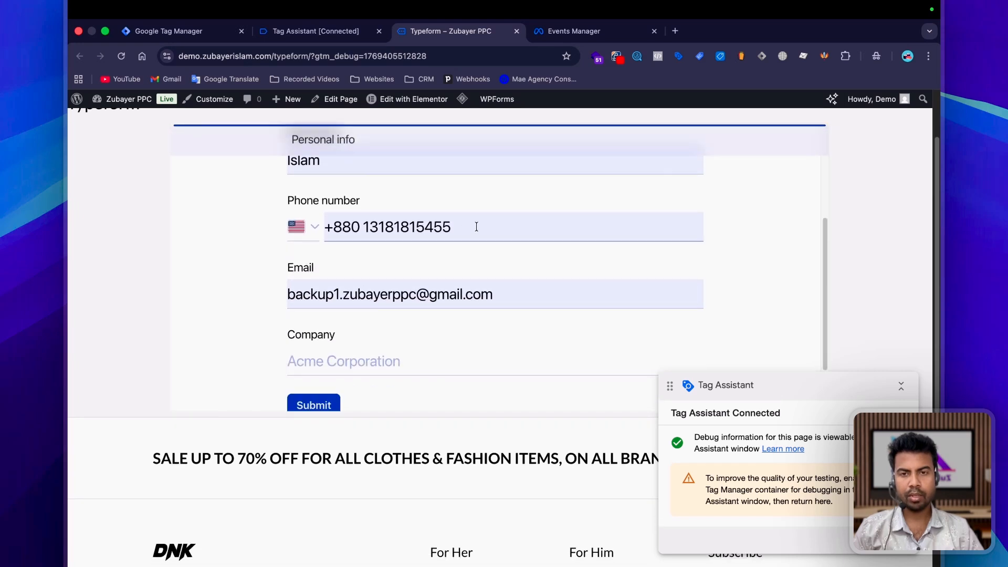
Step: Correct the phone number to Bangladeshi format, complete the company field and submit the form
click(476, 227)
click(415, 259)
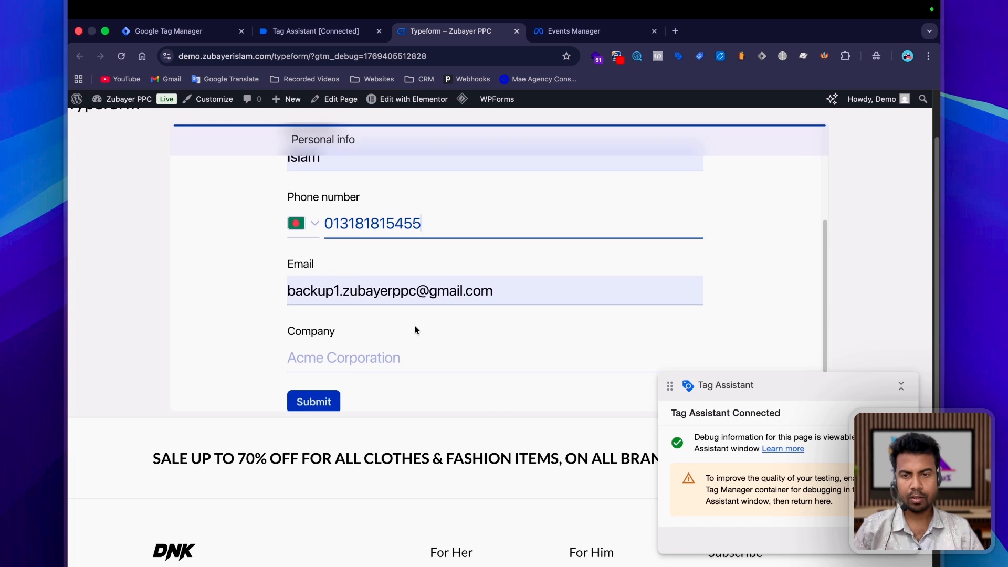
click(415, 358)
click(373, 336)
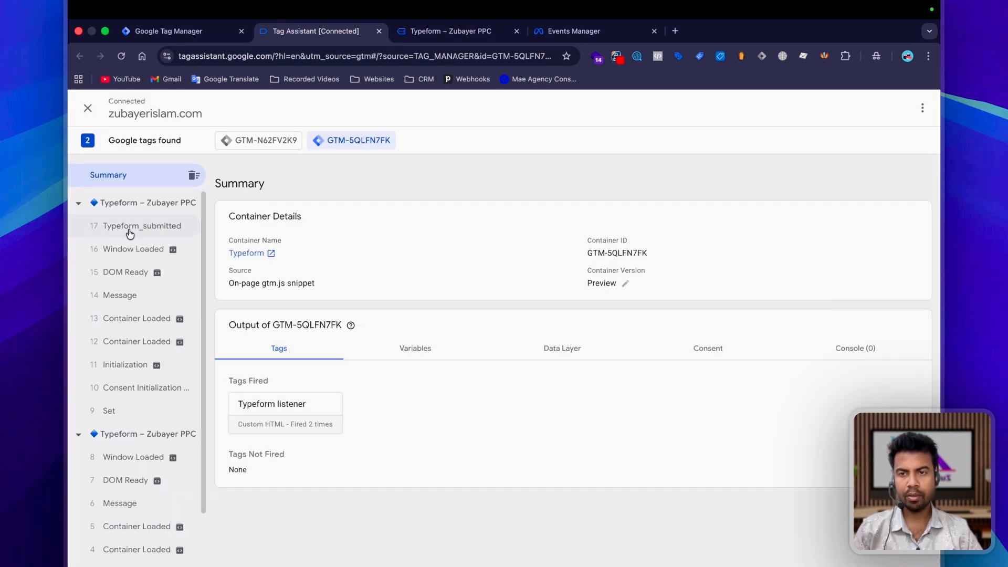
Step: Inspect the Typeform_submitted event's data layer values in Tag Assistant, including the form ID and event name
click(132, 231)
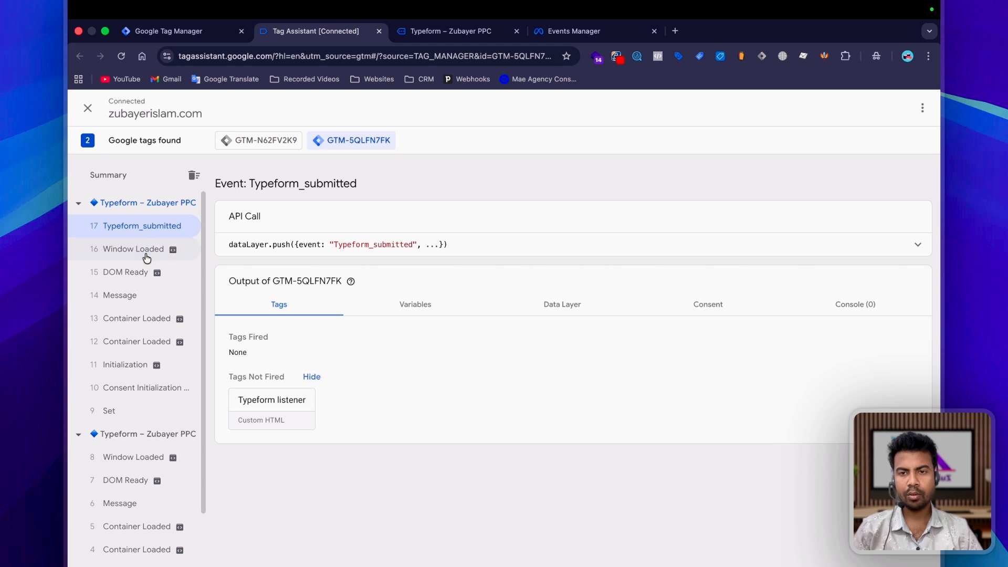
click(546, 306)
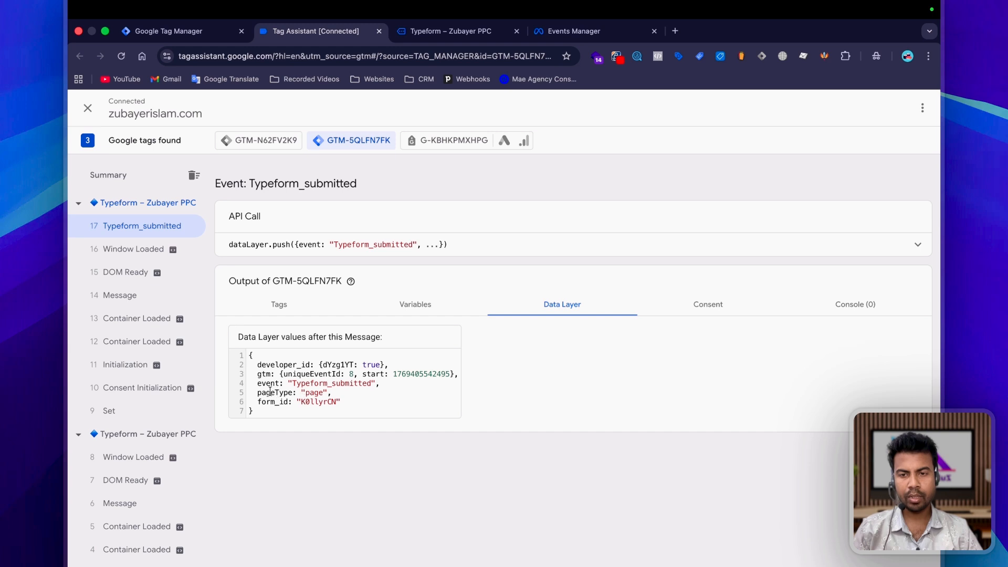
double_click(320, 402)
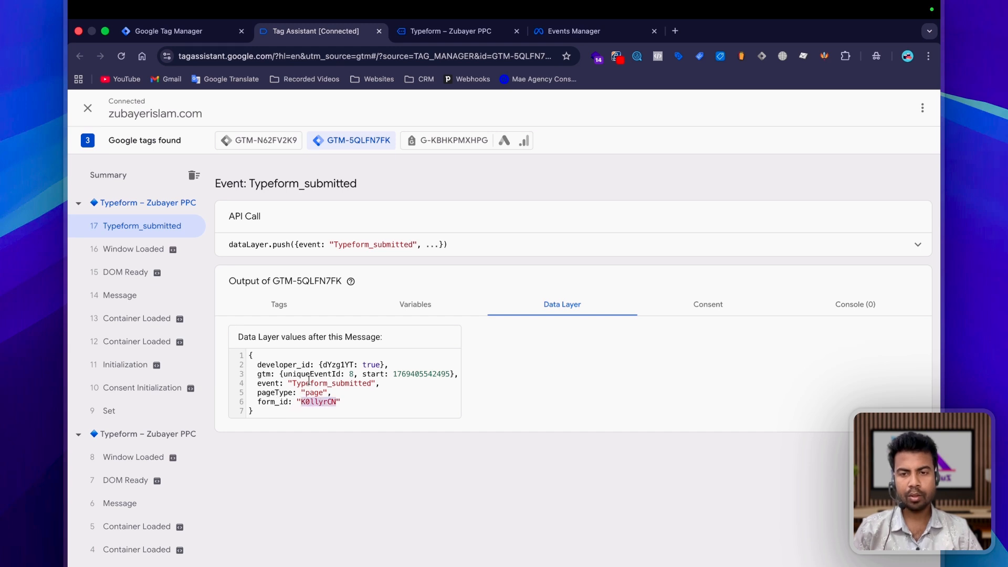
double_click(317, 384)
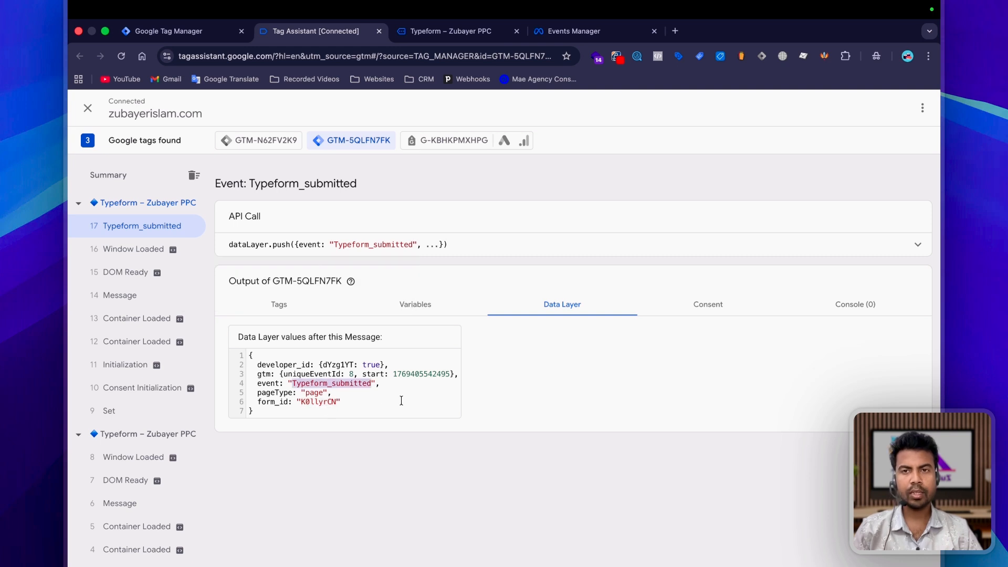
Step: Switch to Tag Manager, create a new tag and open its tag type selection
click(162, 31)
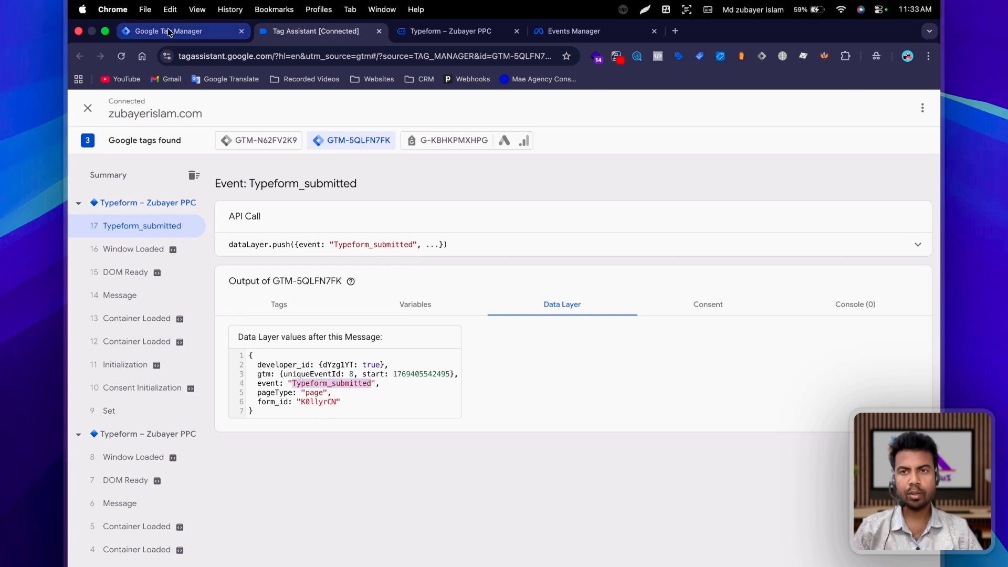
click(126, 282)
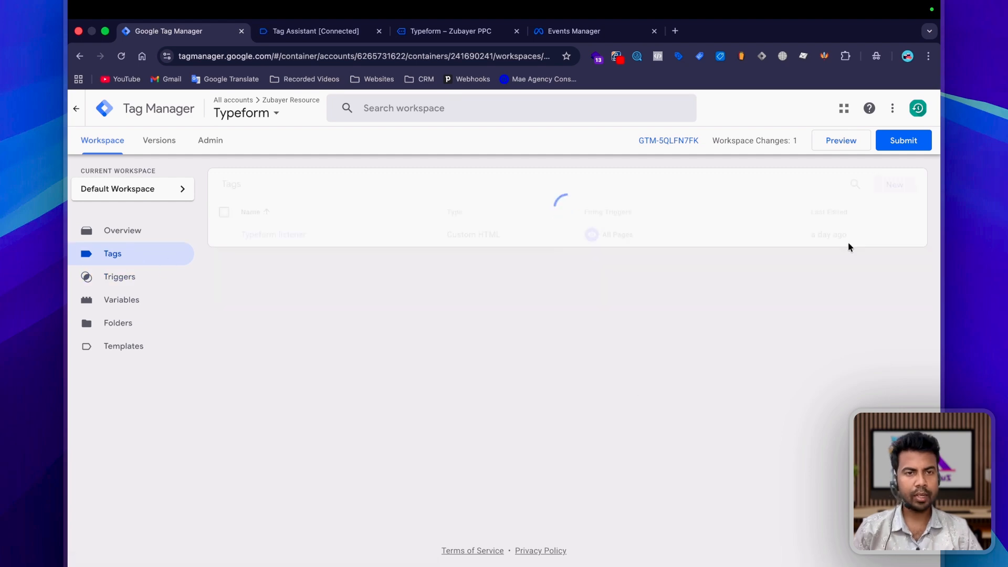
click(894, 185)
click(484, 202)
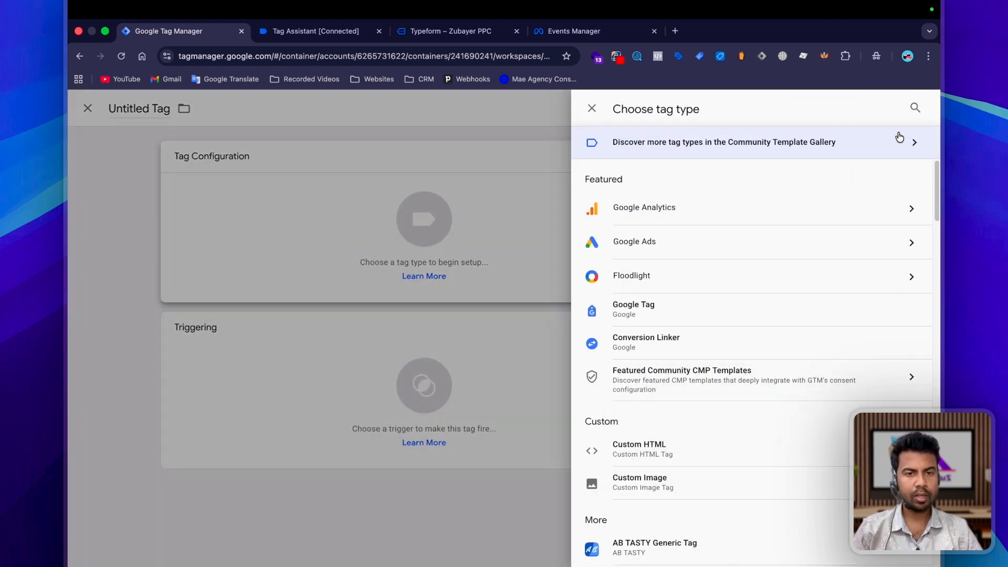
Step: Find the Facebook Pixel tag template by facebookarchive in the Community Template Gallery and add it to the workspace
click(899, 137)
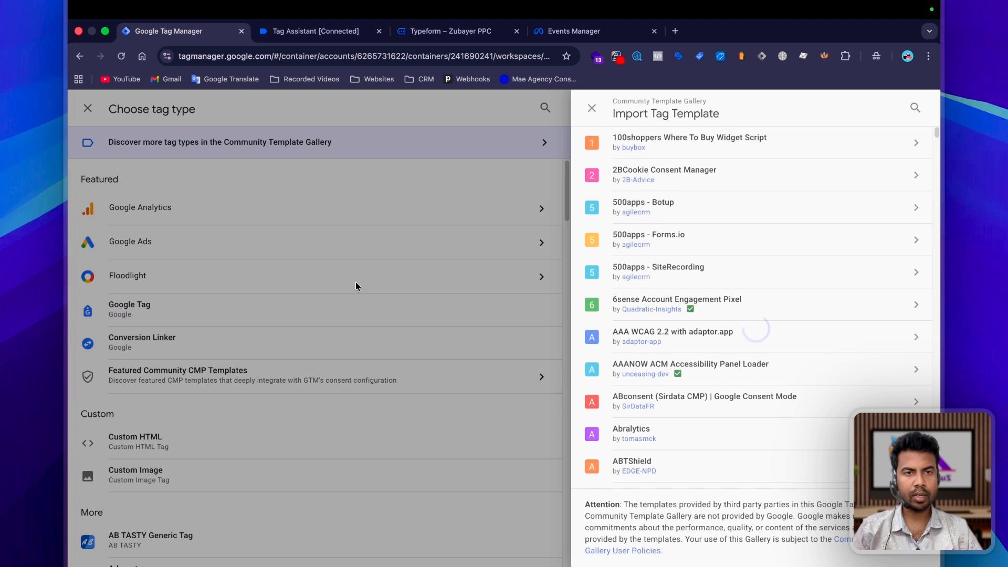
click(915, 107)
text(facebook)
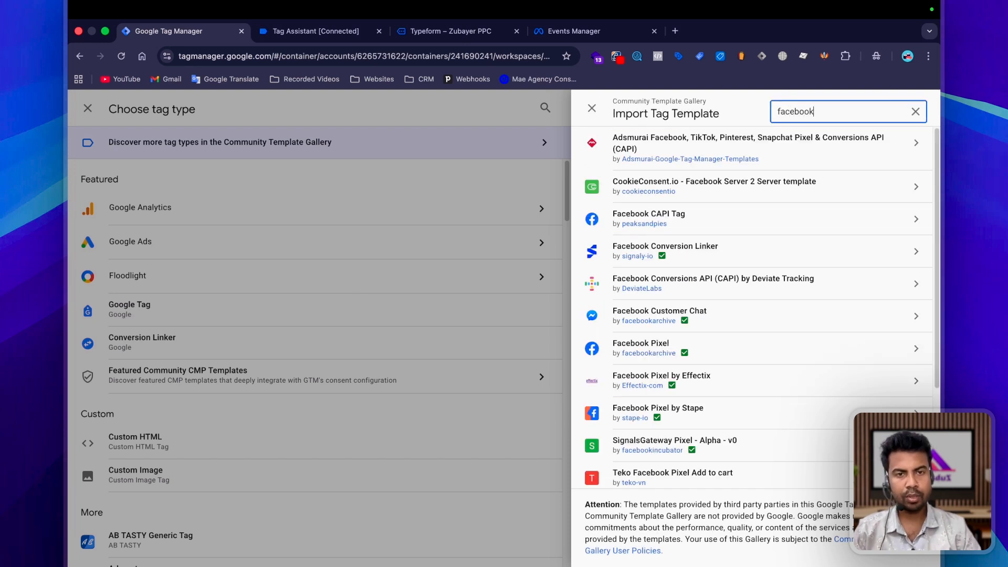
text( p)
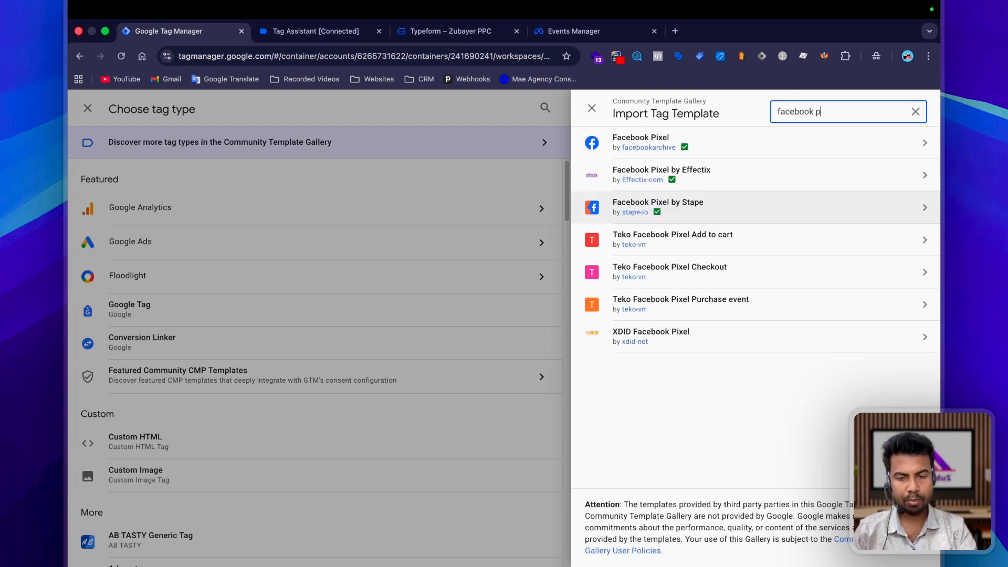
text(ixel)
click(747, 147)
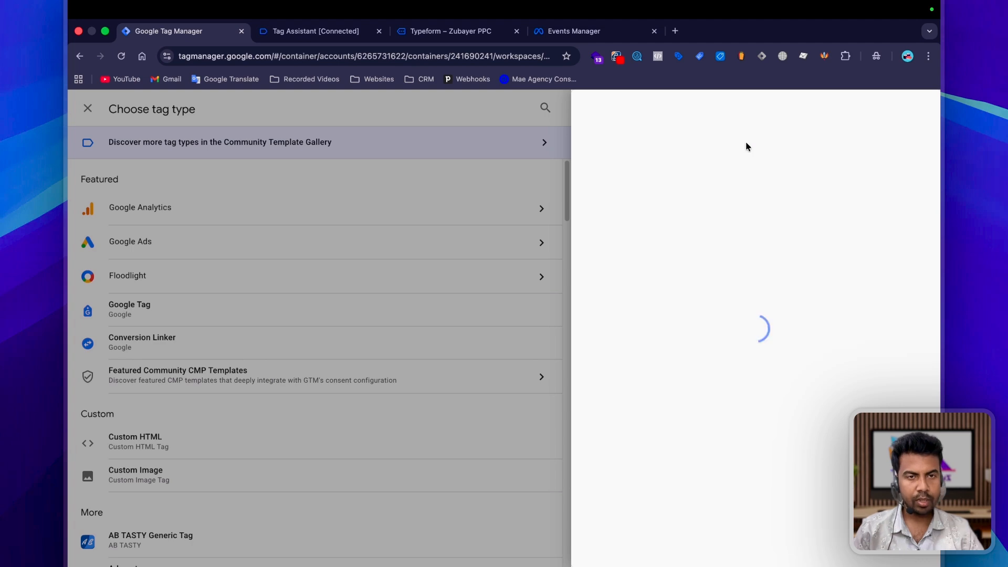
click(844, 109)
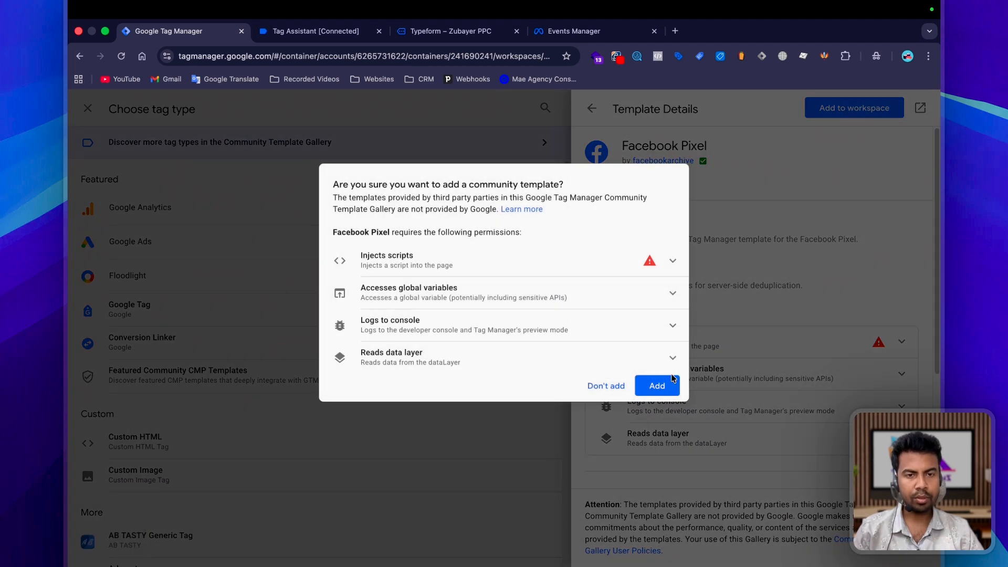
click(673, 377)
Step: Switch to Events Manager, copy the dataset ID from the TypeForm dataset's settings and return to the Facebook Pixel tag's ID field in Tag Manager
click(571, 33)
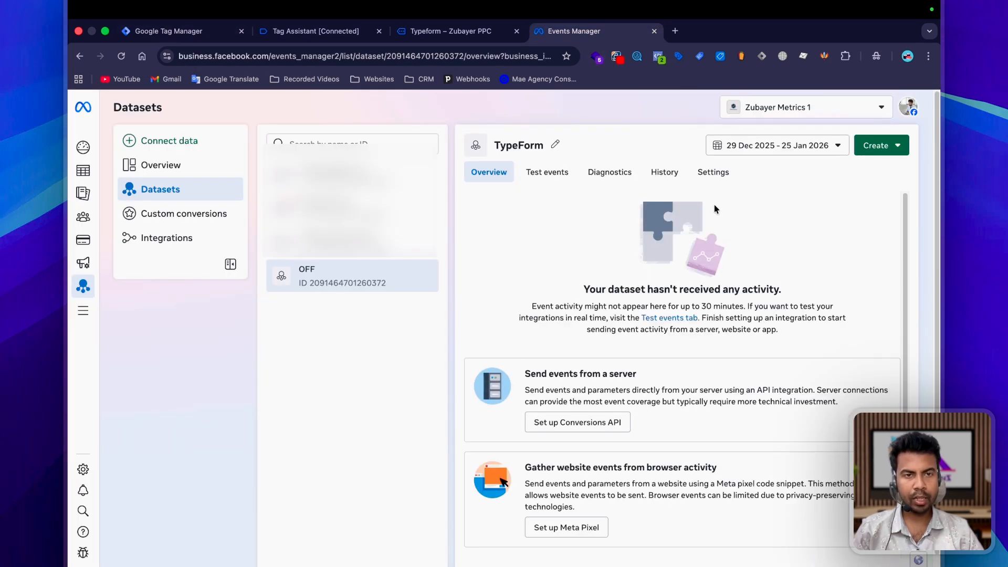
click(713, 174)
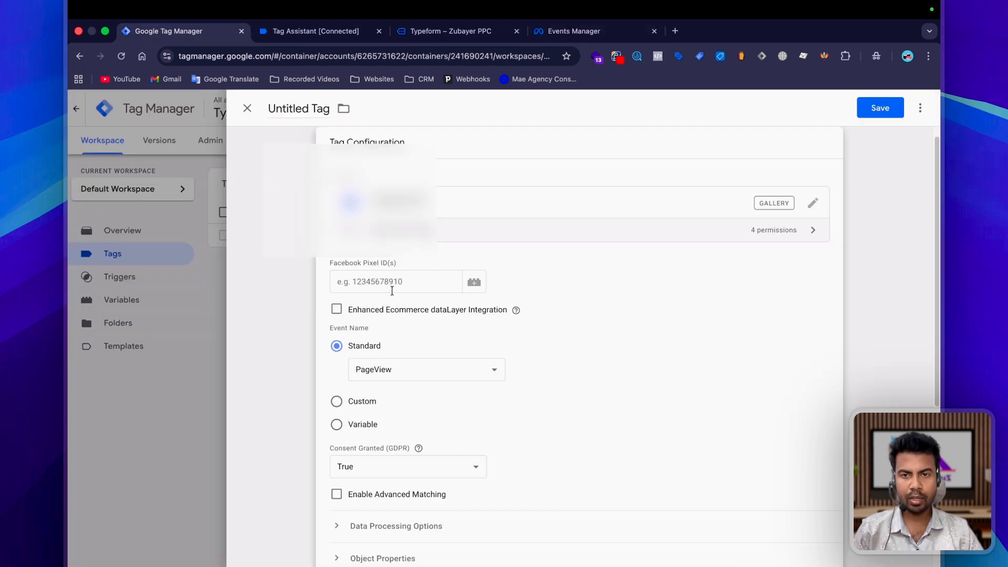
click(358, 280)
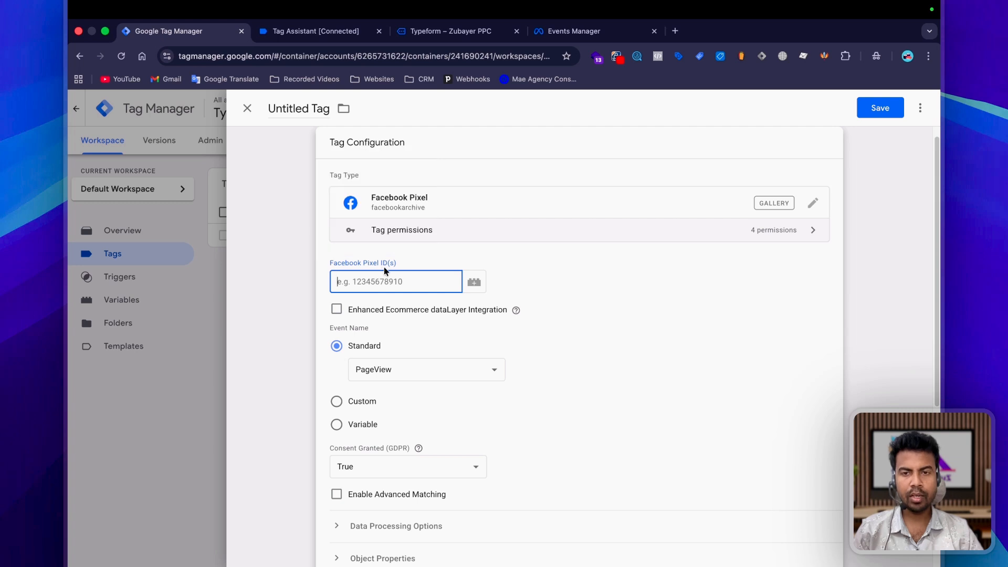
Step: Create a Constant variable named "Meta Pixel Id" with the copied dataset ID as its value and use it as the tag's Facebook Pixel ID
click(474, 282)
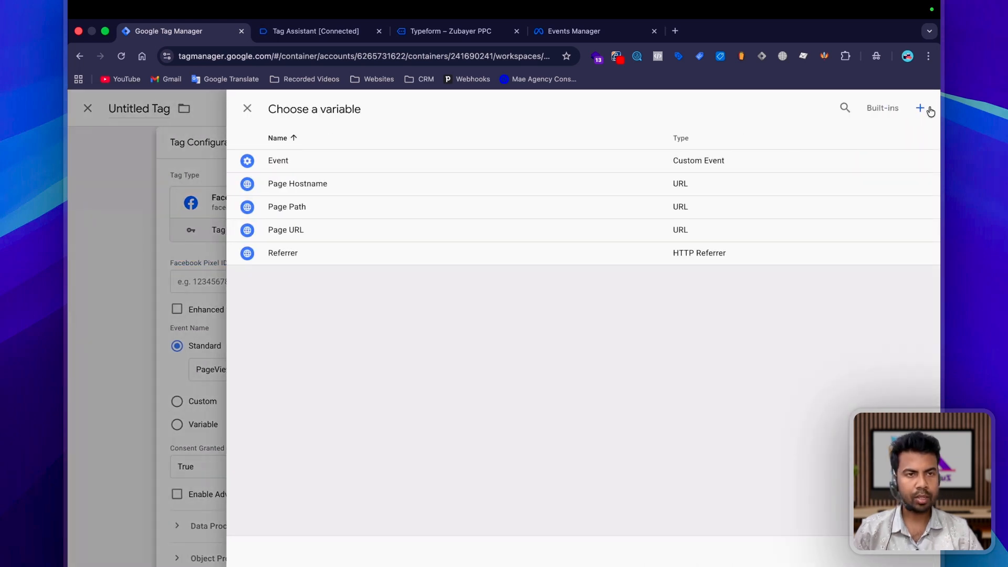
click(929, 108)
click(294, 108)
text(Me)
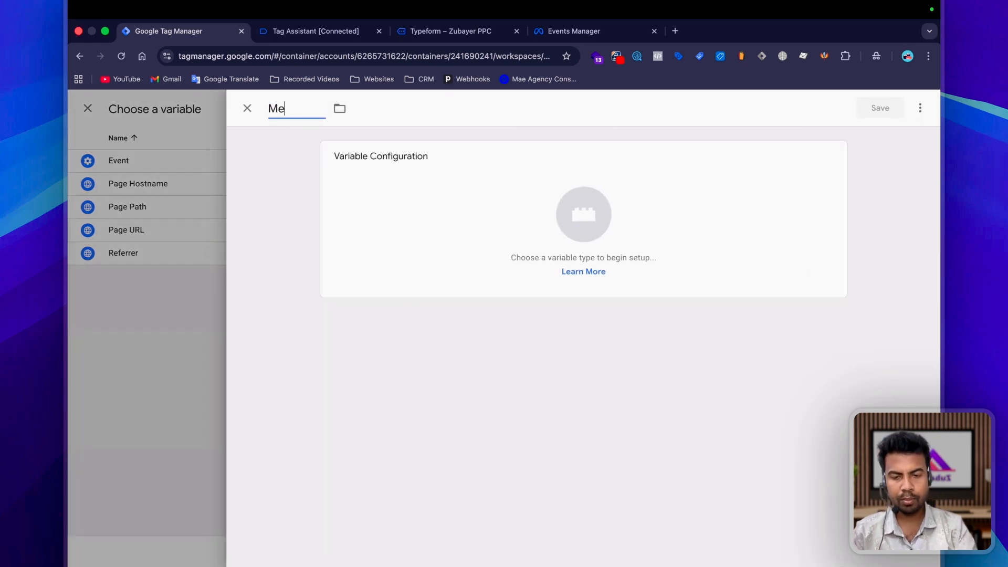
text(ta Pixel Id)
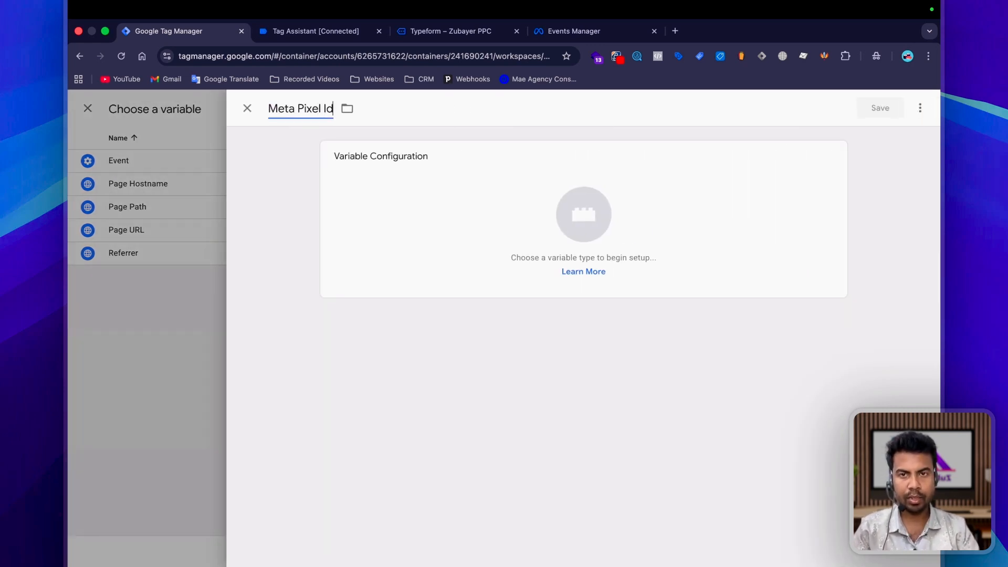
click(584, 215)
text(cons)
click(619, 297)
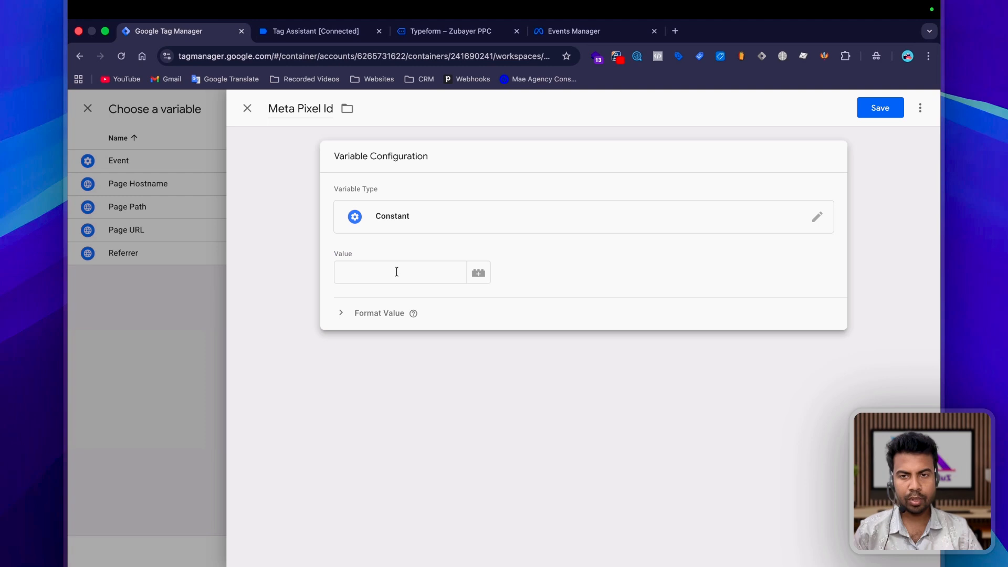
click(397, 271)
key(super+v)
click(880, 108)
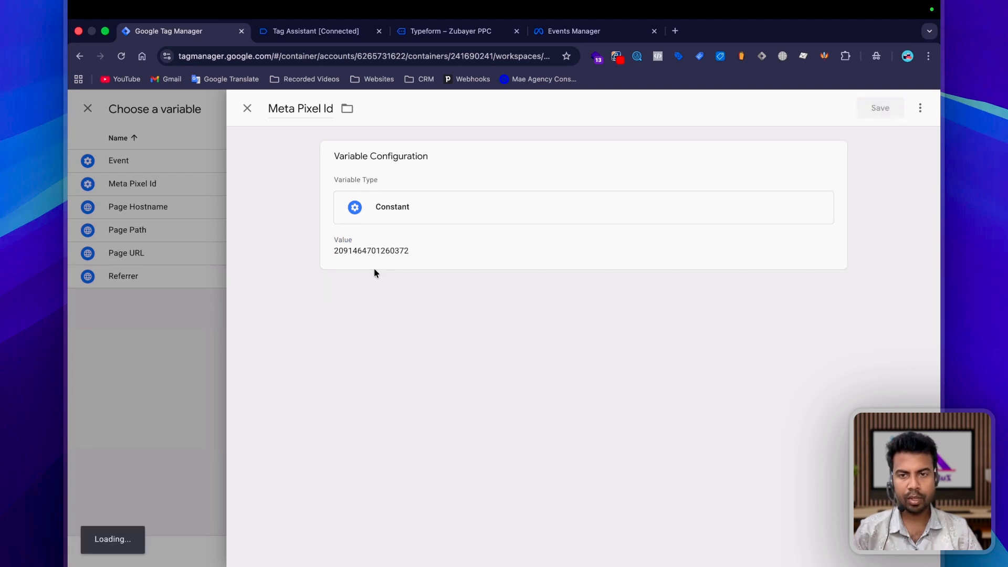
Step: Keep the standard PageView event and assign the Initialization - All Pages trigger to the tag
scroll(426, 296, down, 5)
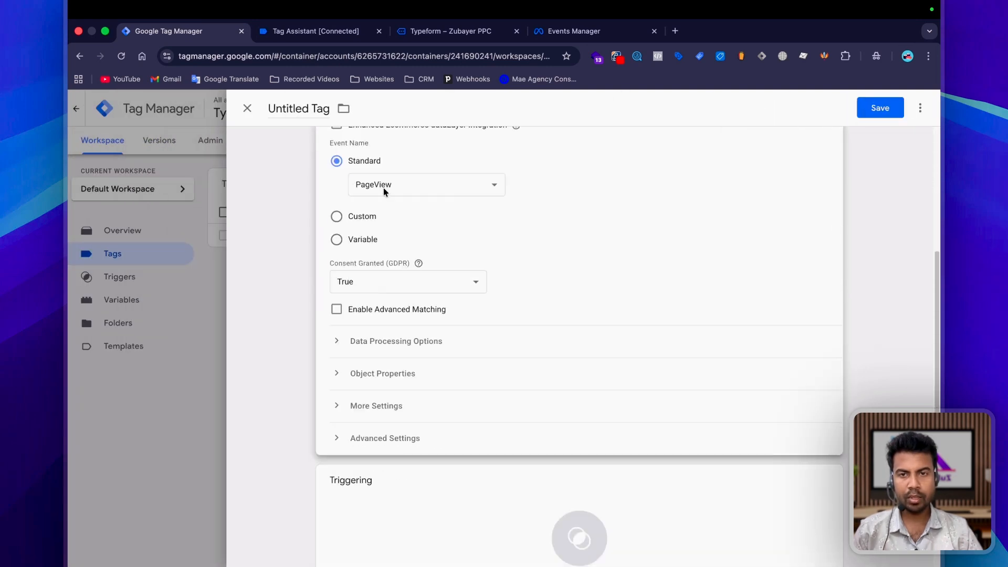
scroll(428, 315, down, 2)
click(434, 438)
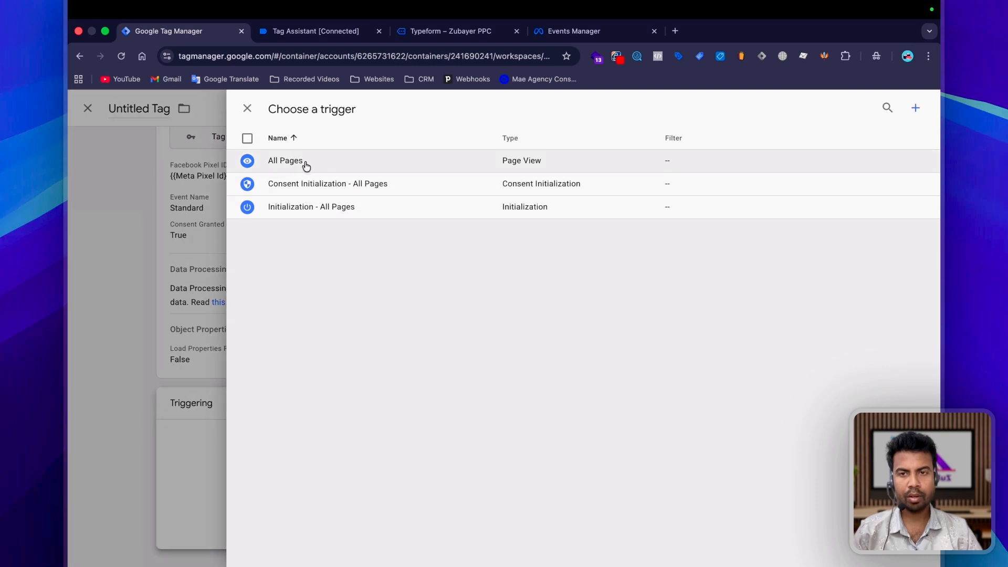
click(355, 209)
Step: Add two object properties named fbp and fbc to the Facebook Pixel tag
click(499, 415)
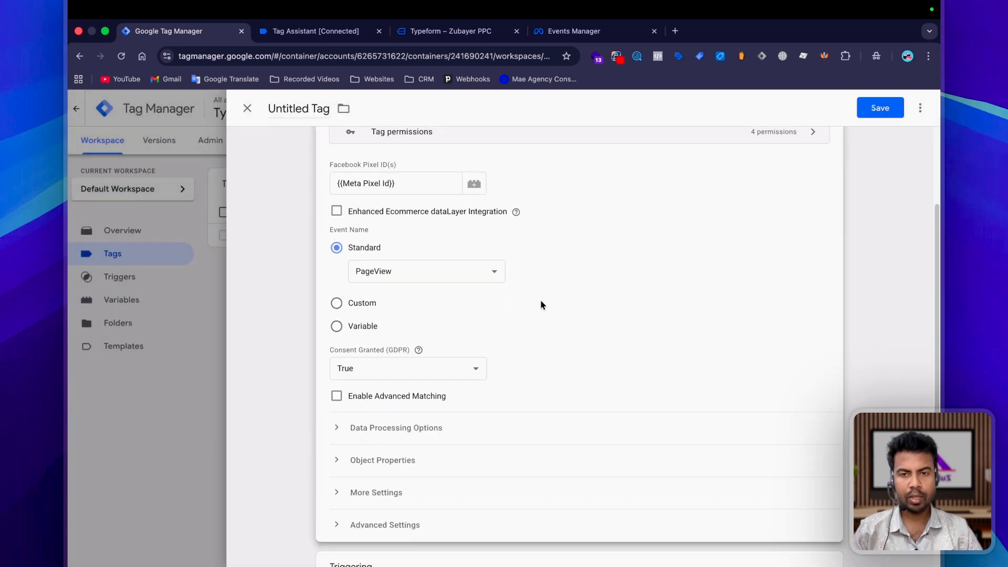
scroll(504, 315, down, 2)
click(497, 326)
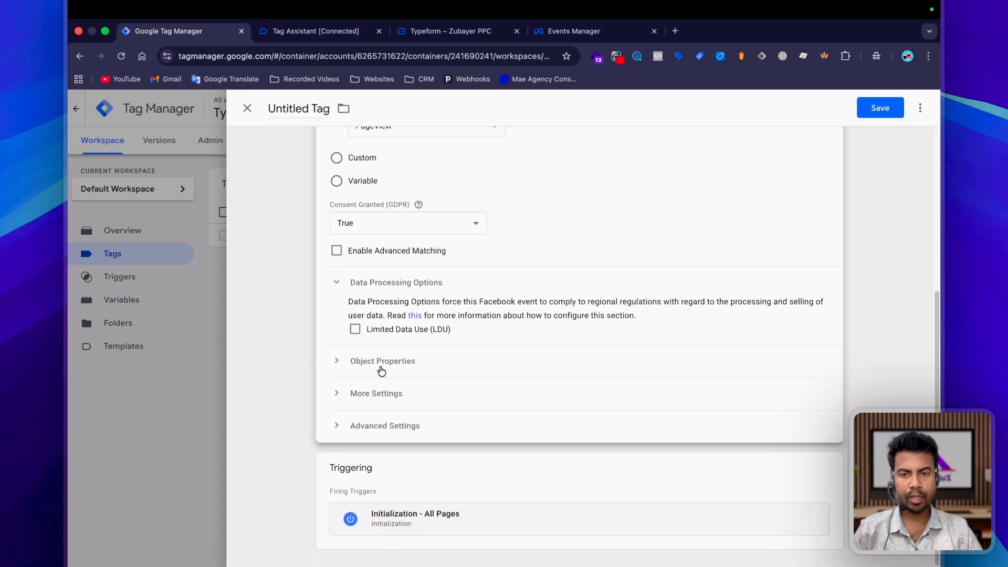
click(381, 368)
scroll(498, 371, down, 2)
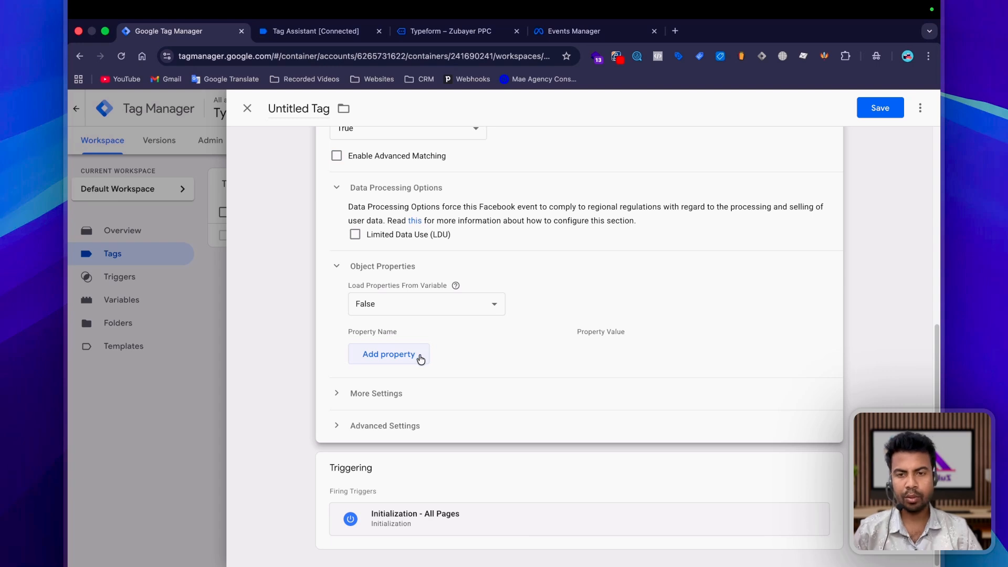
click(420, 359)
click(400, 321)
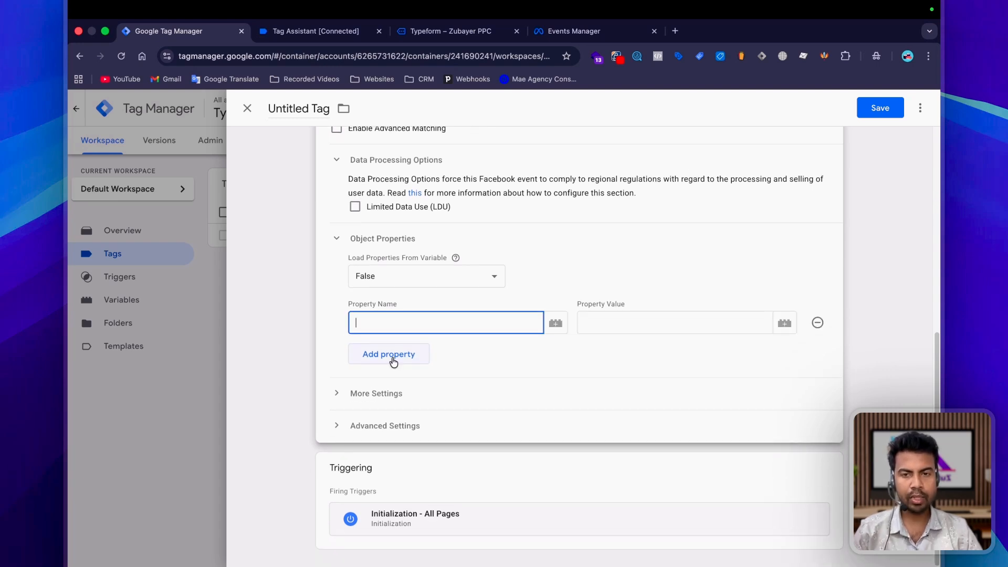
click(393, 355)
click(387, 320)
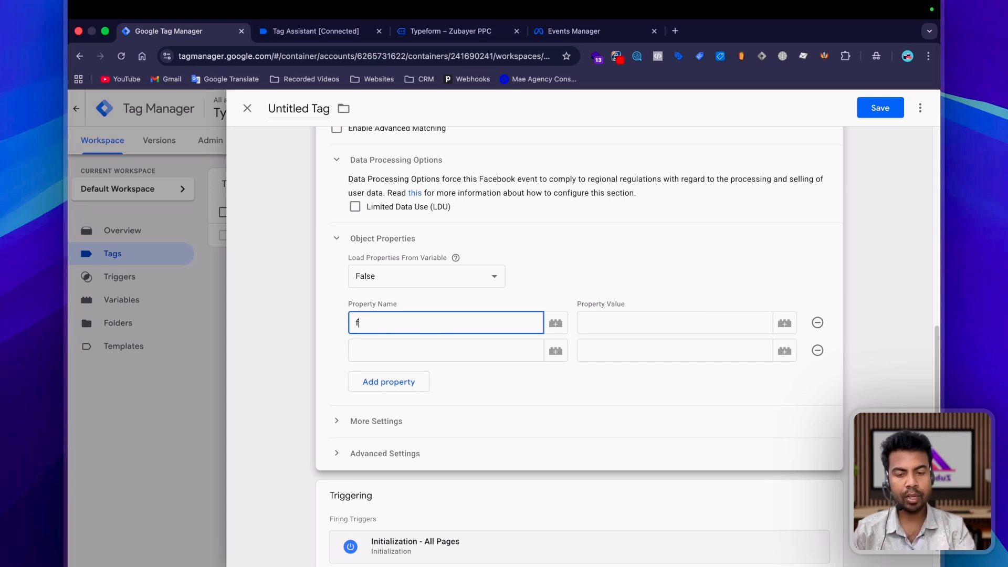
click(399, 360)
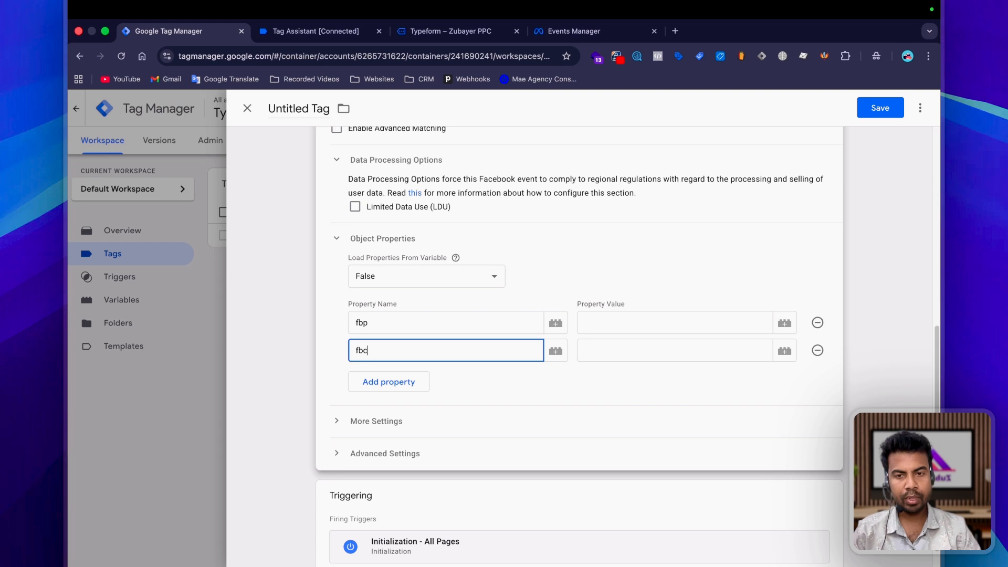
Step: Create a URI-decoded 1st Party Cookie variable named FBP for the _fbp cookie and use it as the fbp property's value
click(784, 325)
click(919, 108)
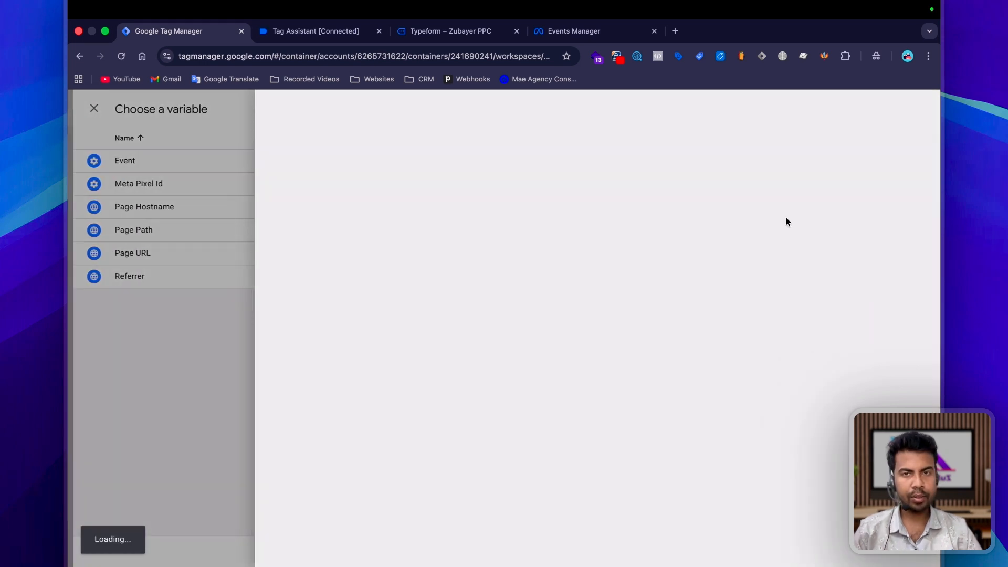
click(310, 109)
key(BackSpace)
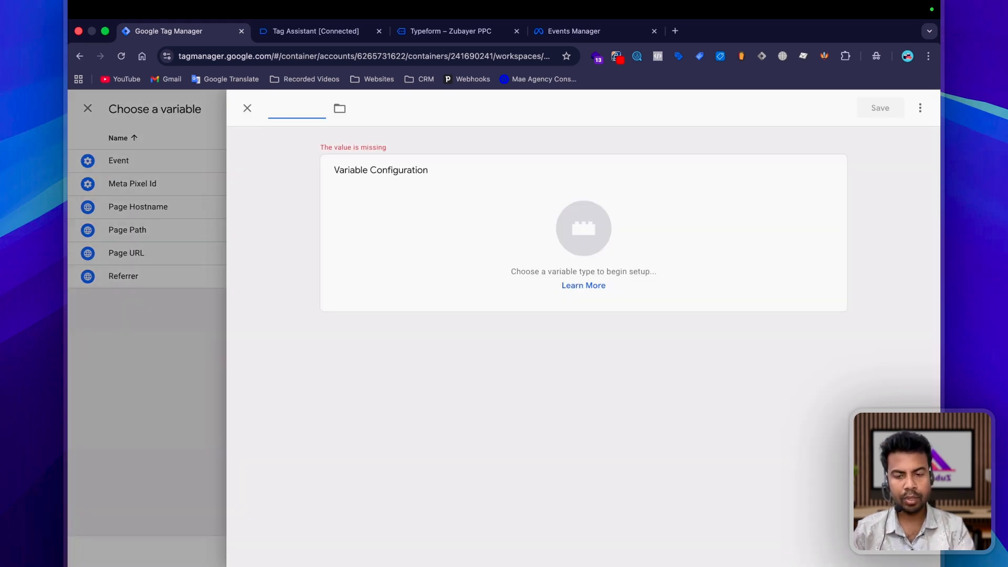
text(FBP)
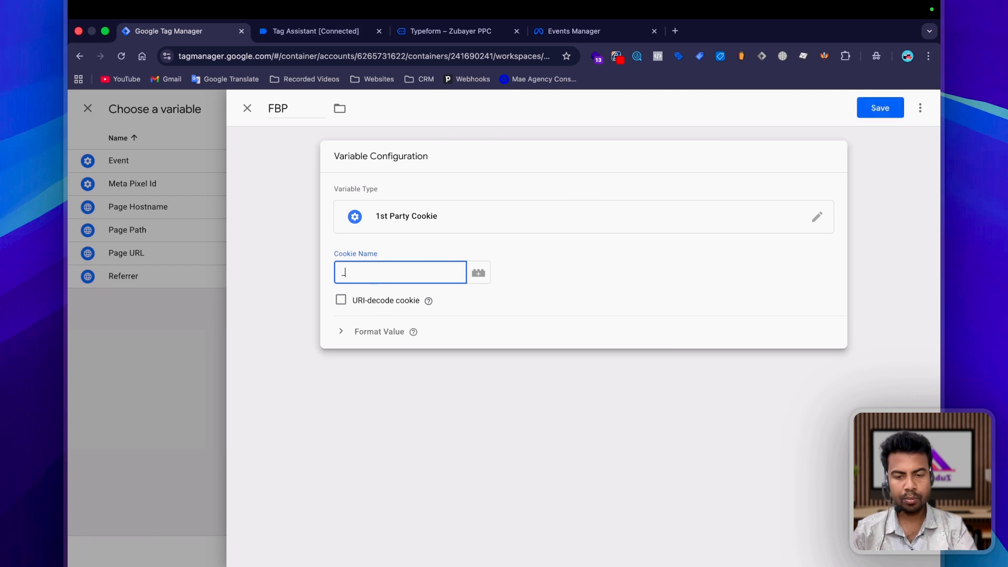
text(p)
click(341, 300)
click(881, 109)
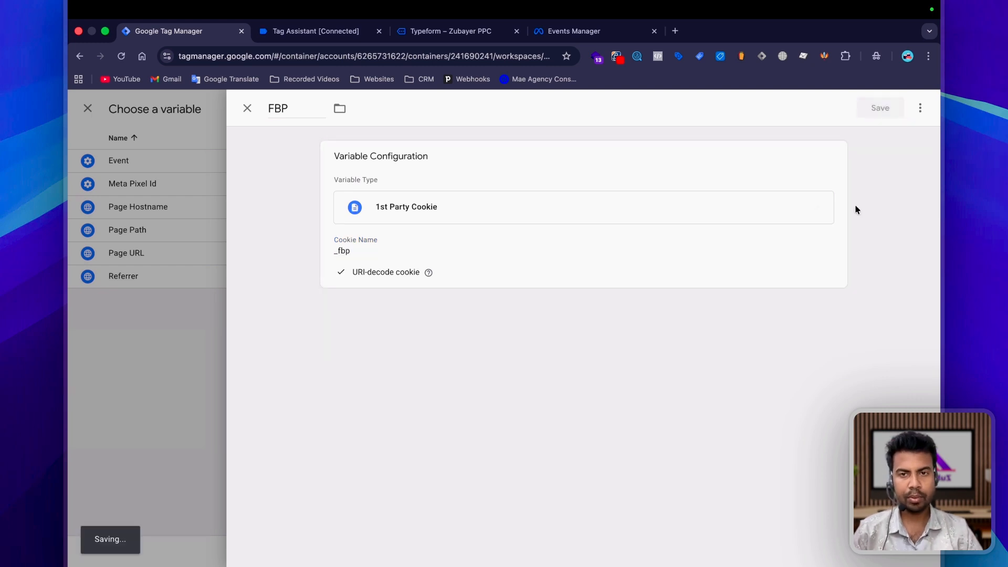
Step: Create a URI-decoded 1st Party Cookie variable named FBC for the _fbc cookie and use it as the fbc property's value
click(784, 348)
click(920, 108)
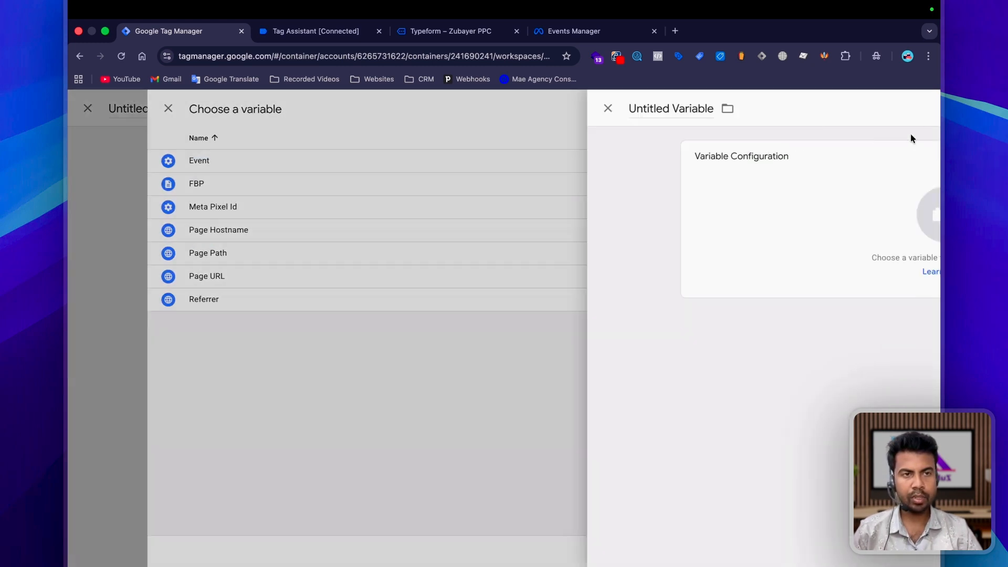
click(327, 108)
text(FBC)
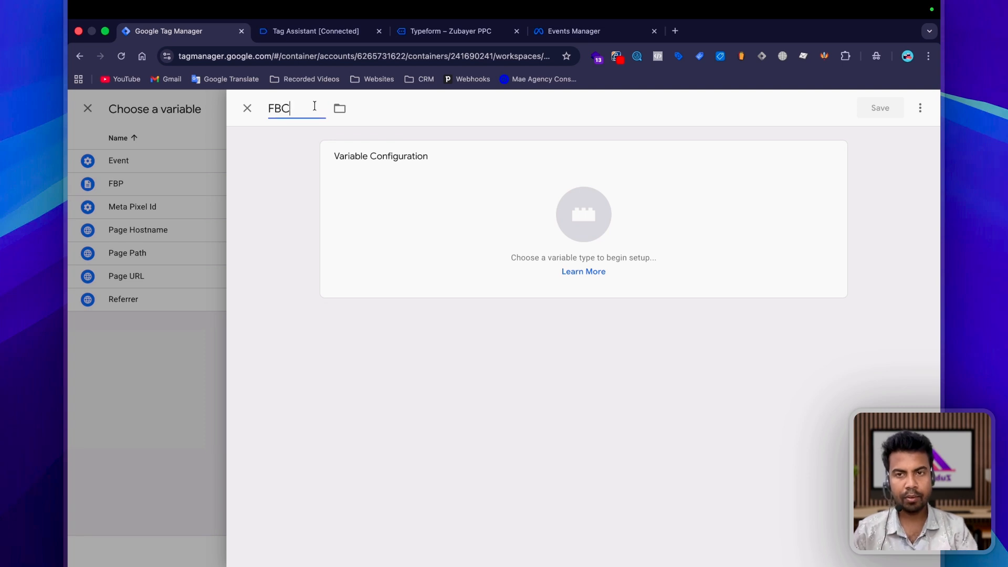
click(448, 219)
click(918, 105)
text(1)
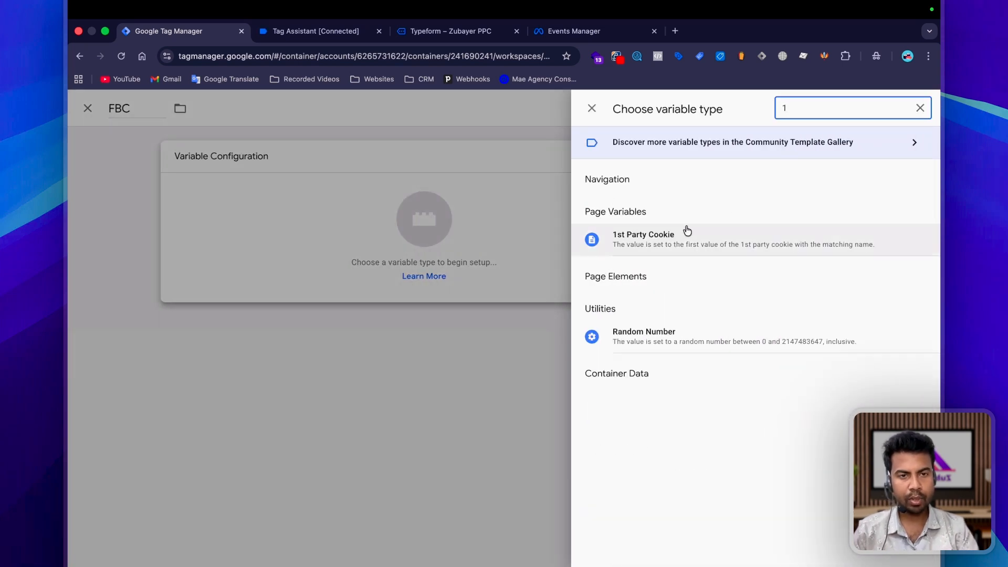
click(686, 229)
click(339, 301)
click(366, 278)
text(f)
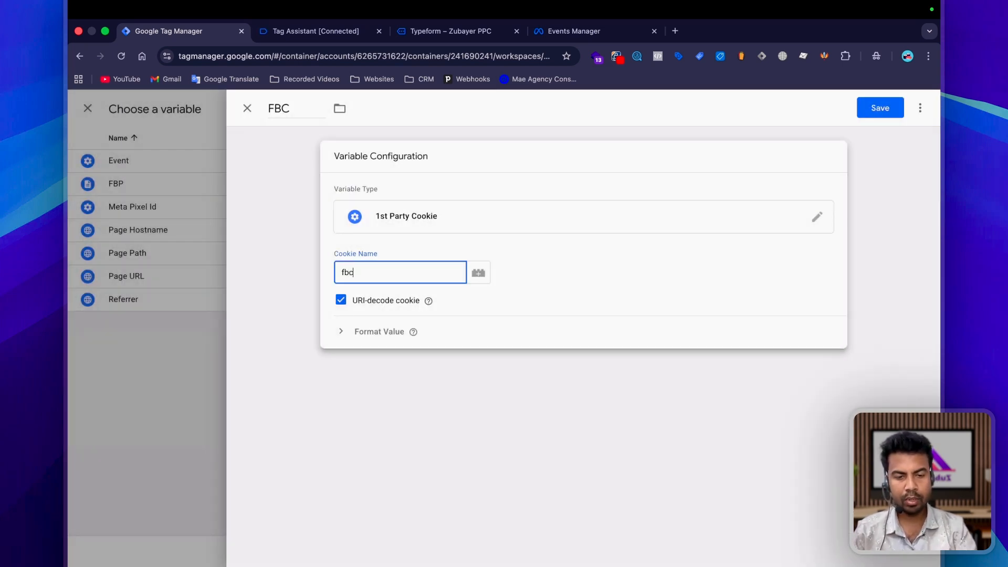
text(bc)
click(880, 107)
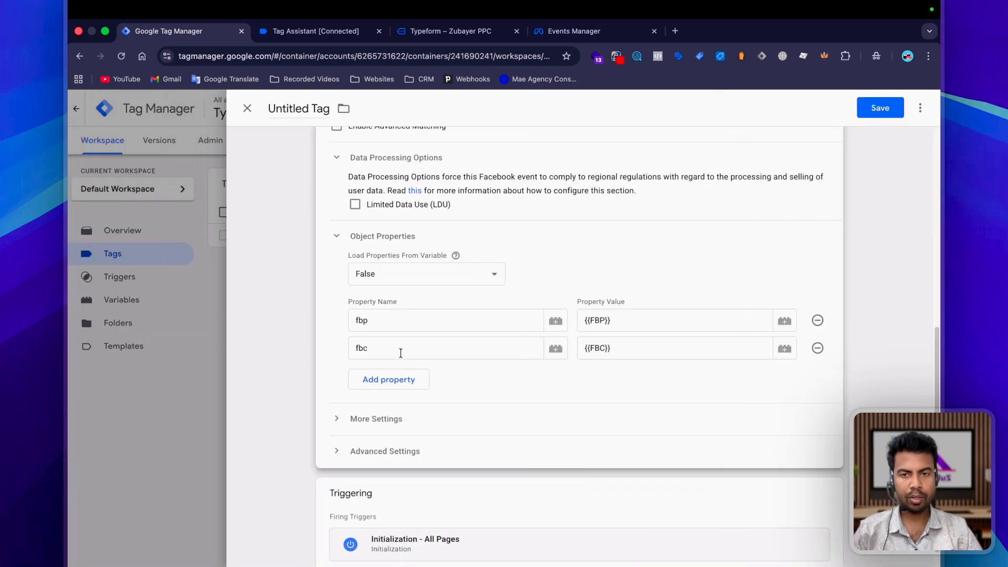
Step: Start a new variable named Event Id for the Event ID setting of the Facebook Pixel tag
scroll(473, 362, down, 1)
click(428, 395)
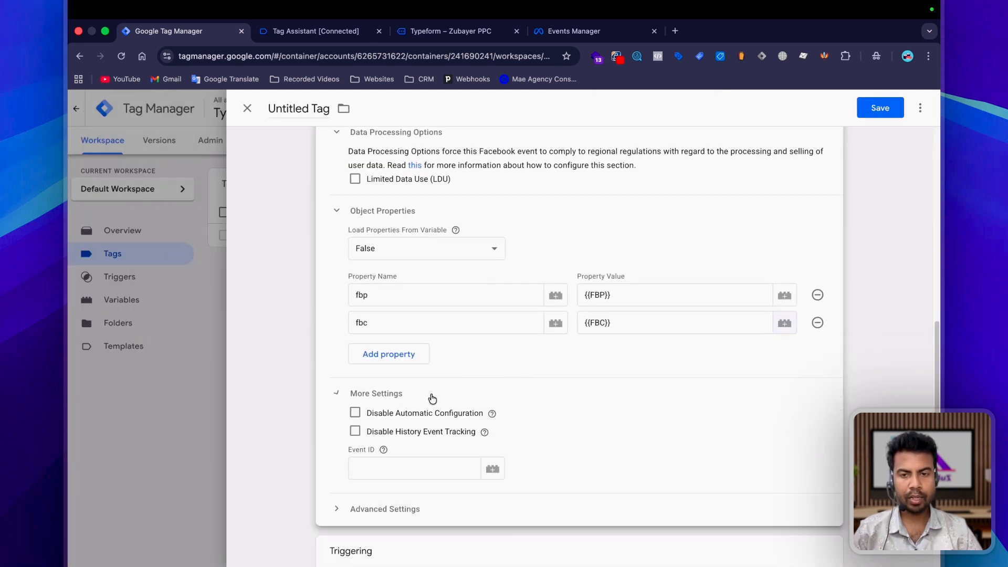
scroll(423, 401, down, 2)
click(396, 391)
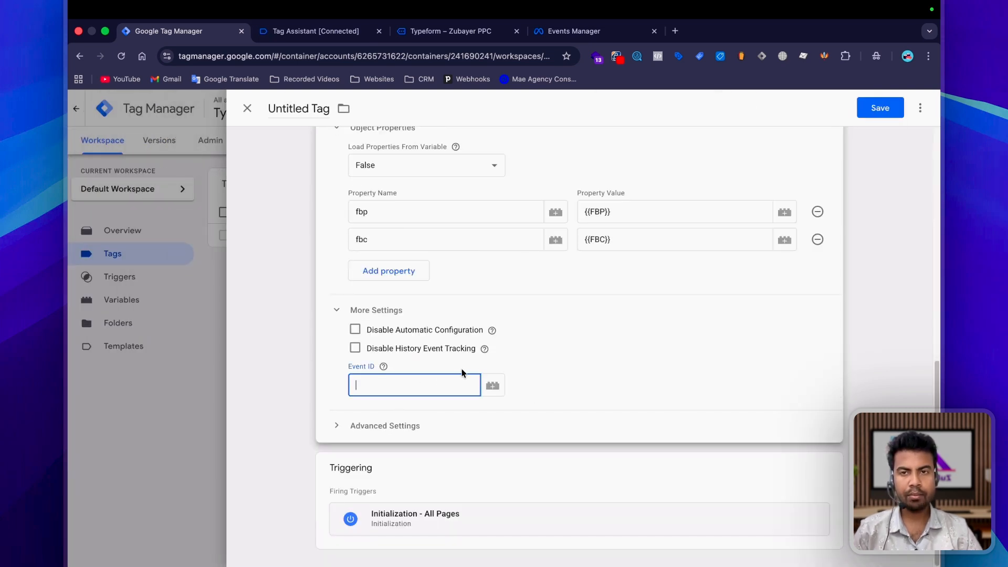
click(493, 387)
click(920, 108)
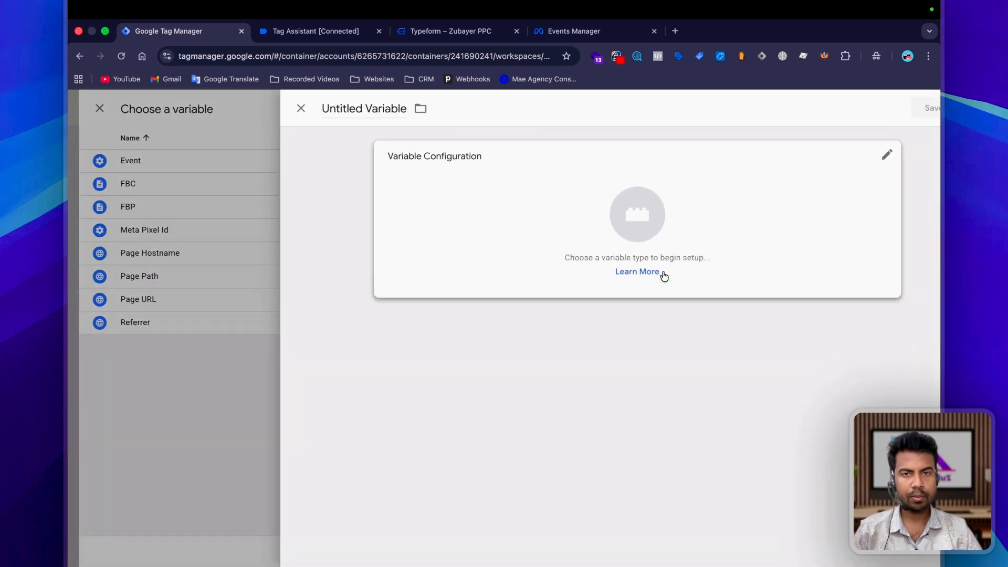
click(314, 105)
text(Event Id)
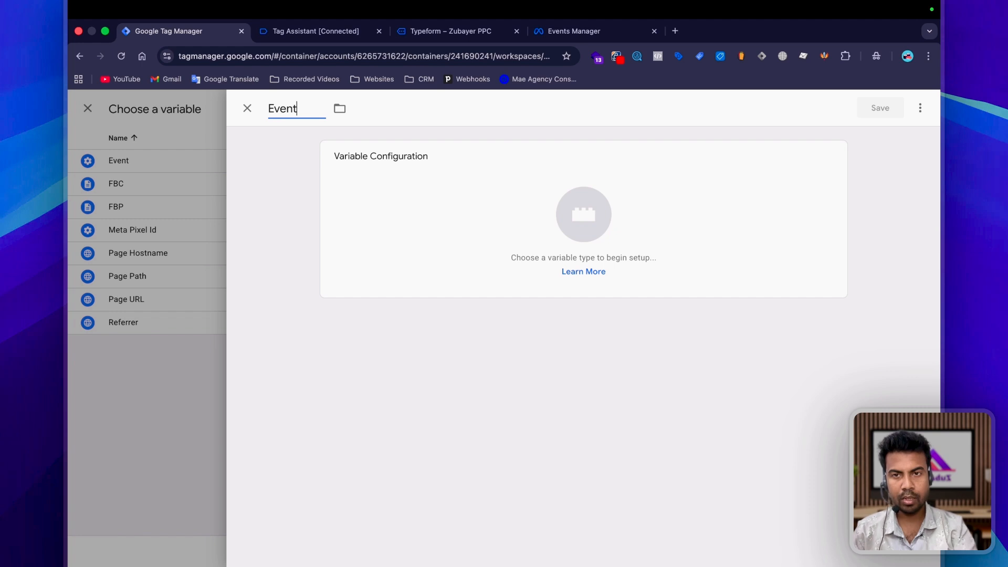
Step: Import the Unique Event ID variable template by stape-io from the Community Template Gallery into the workspace
click(833, 158)
click(846, 154)
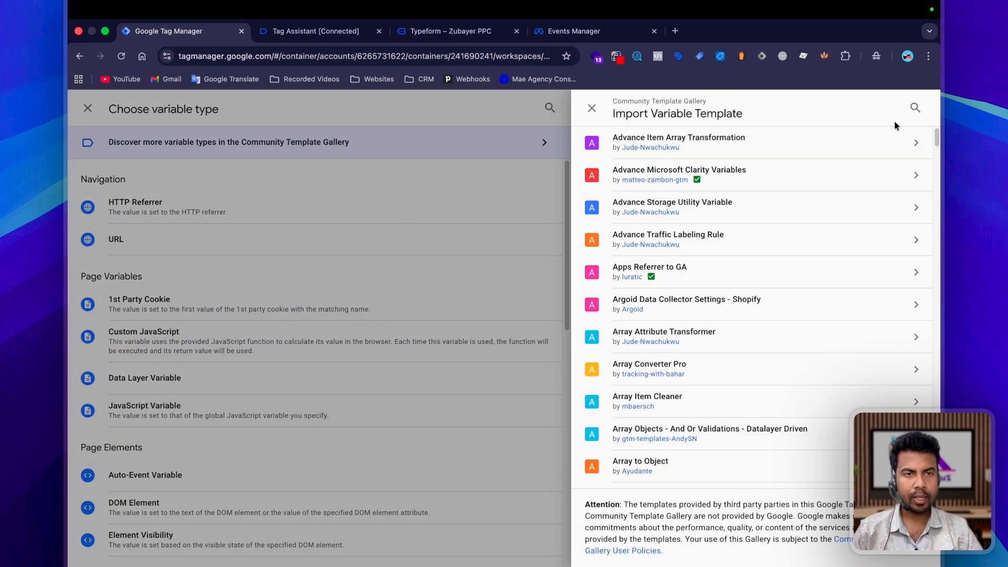
click(919, 108)
text(event)
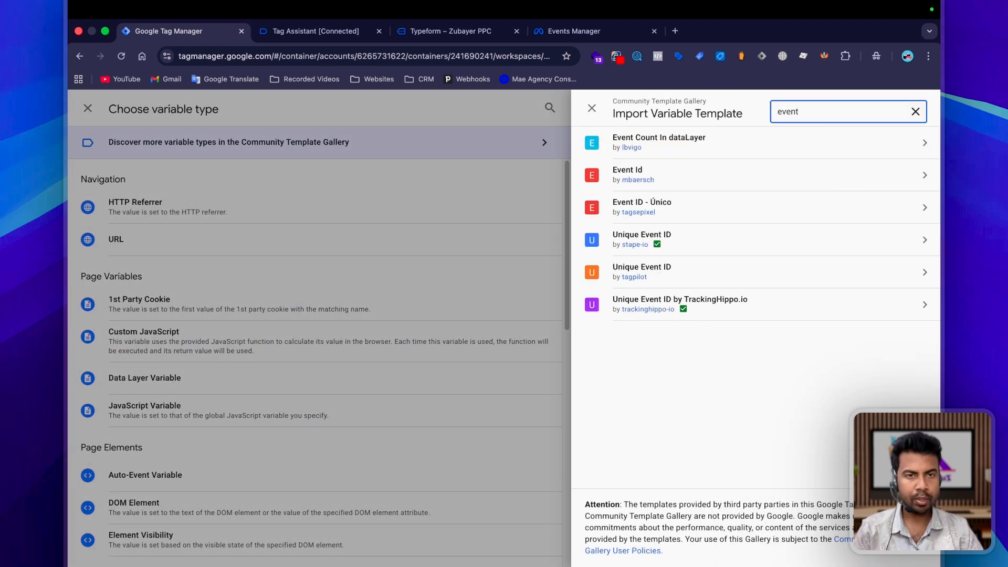
click(696, 237)
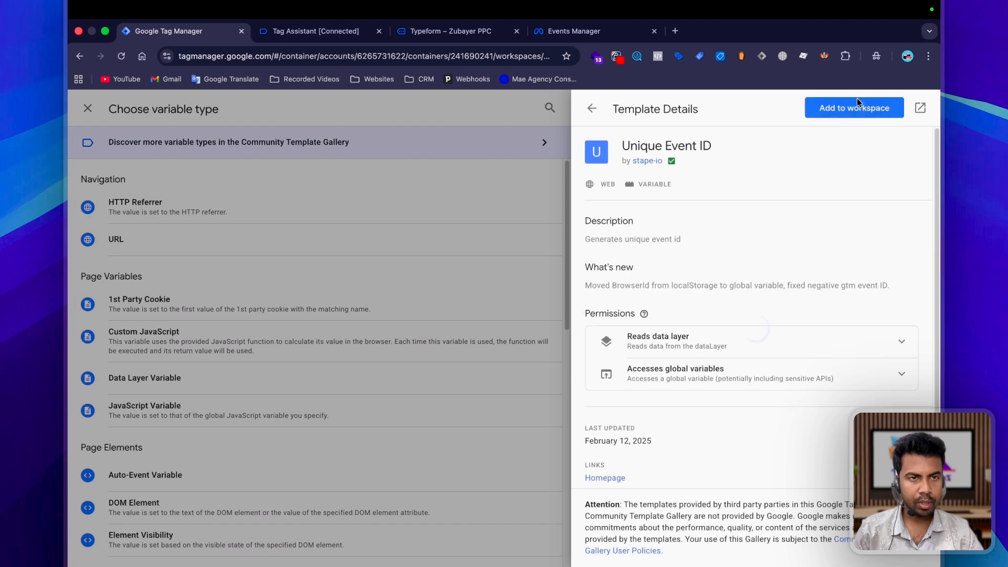
click(853, 101)
click(658, 320)
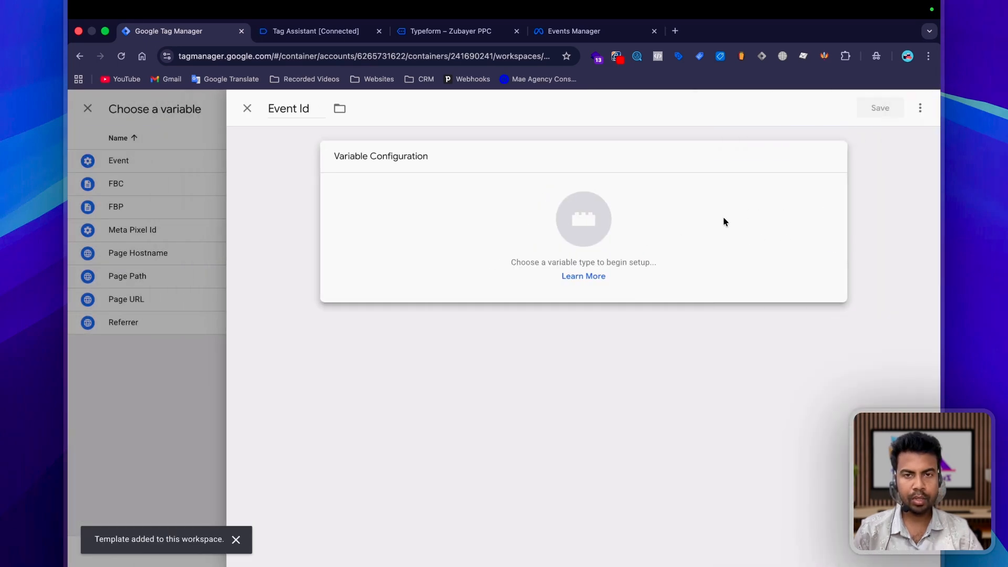
Step: Discard the unfinished Event Id variable draft
click(723, 217)
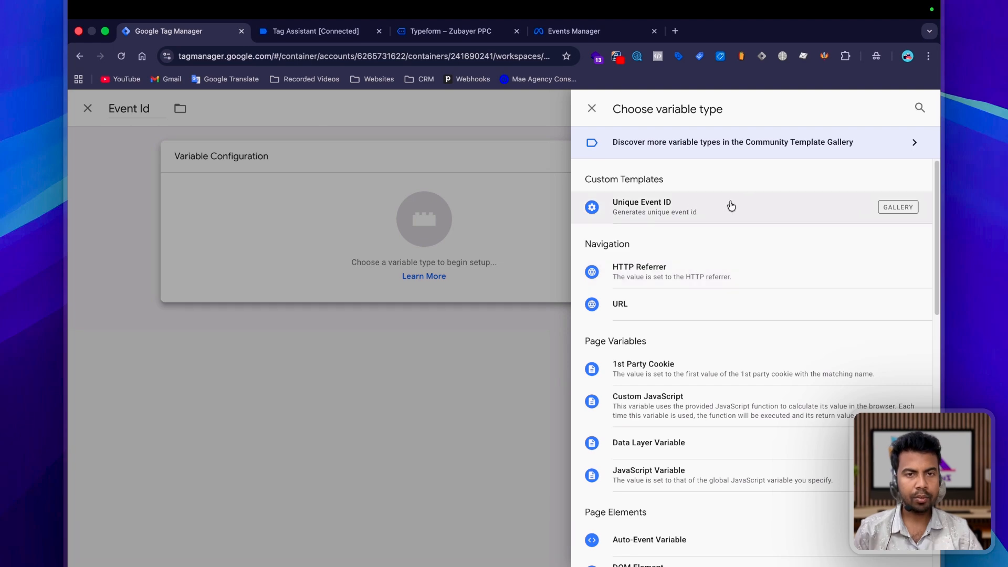
key(Escape)
key(Escape)
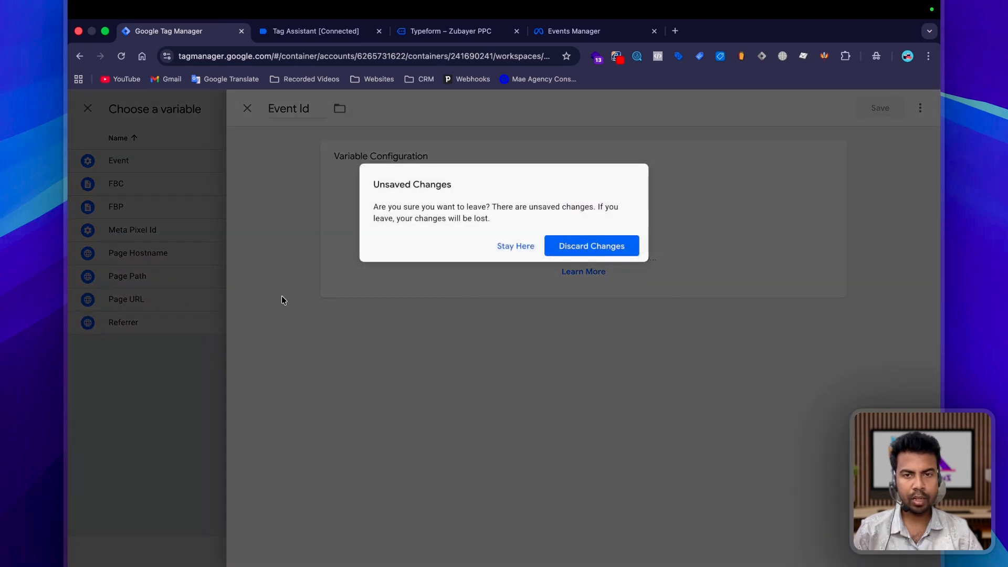
click(585, 246)
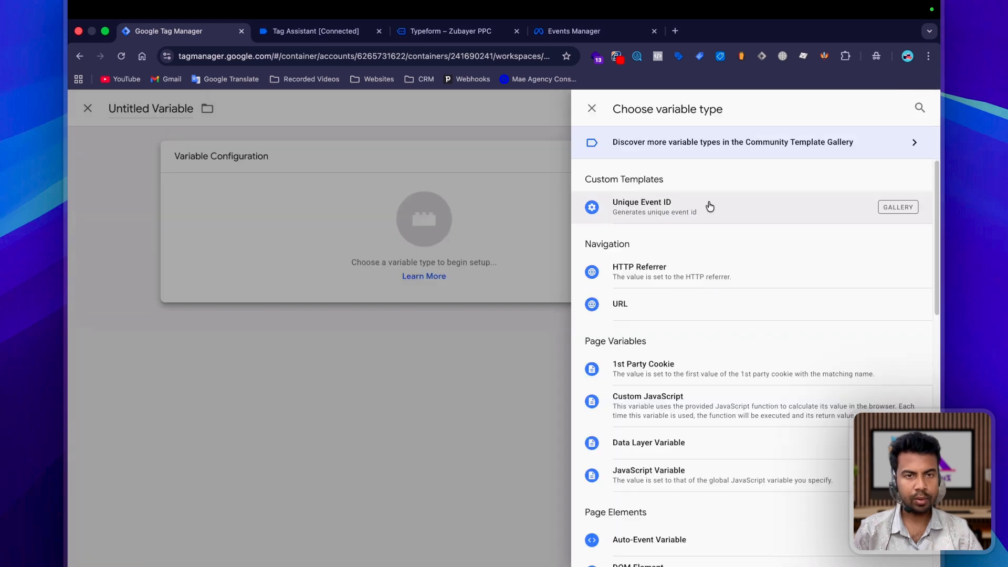
Step: Create a variable of type Unique Event ID named Event ID and use it as the tag's event ID
click(709, 207)
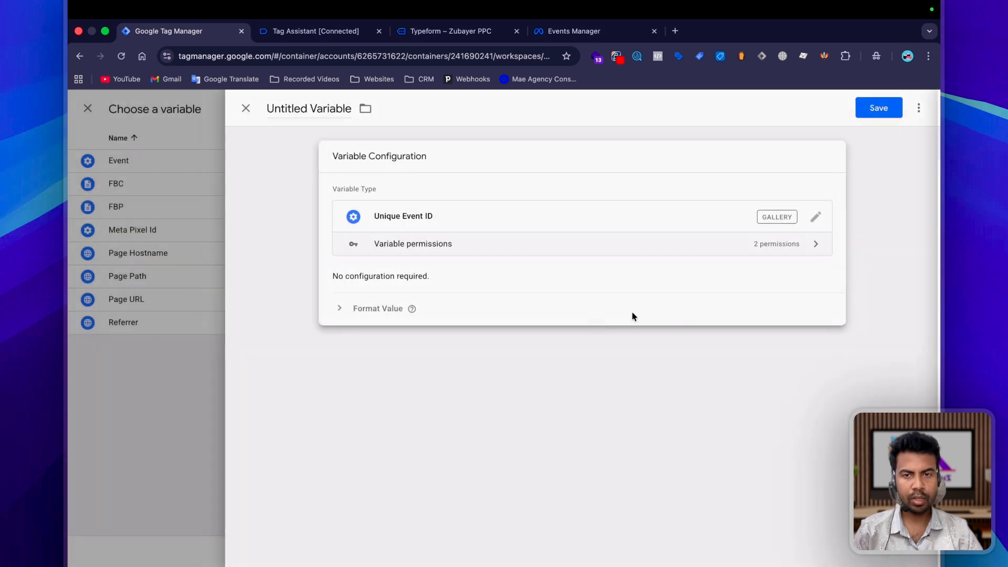
click(879, 107)
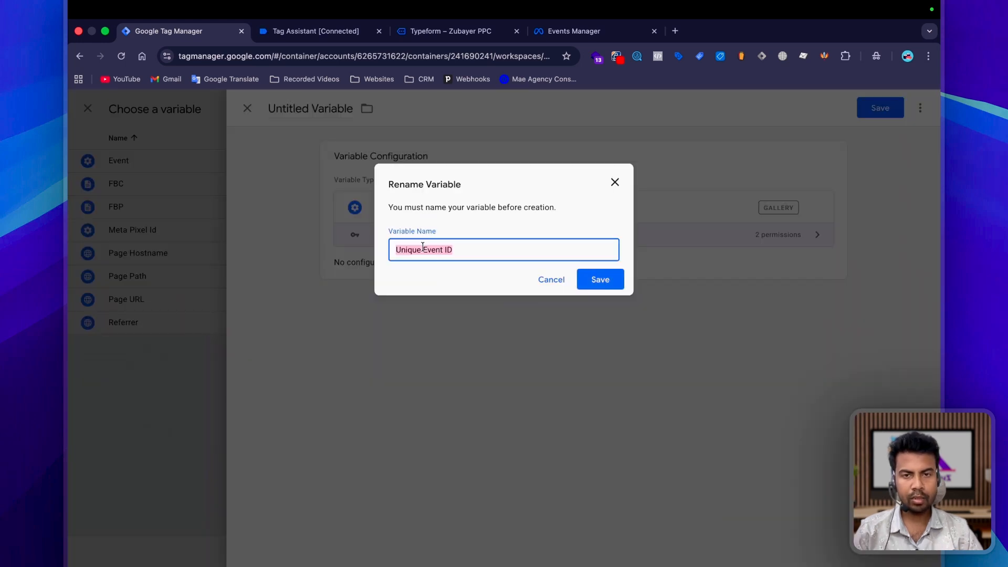
click(423, 247)
key(BackSpace)
key(BackSpace)
key(BackSpace)
key(BackSpace)
click(618, 281)
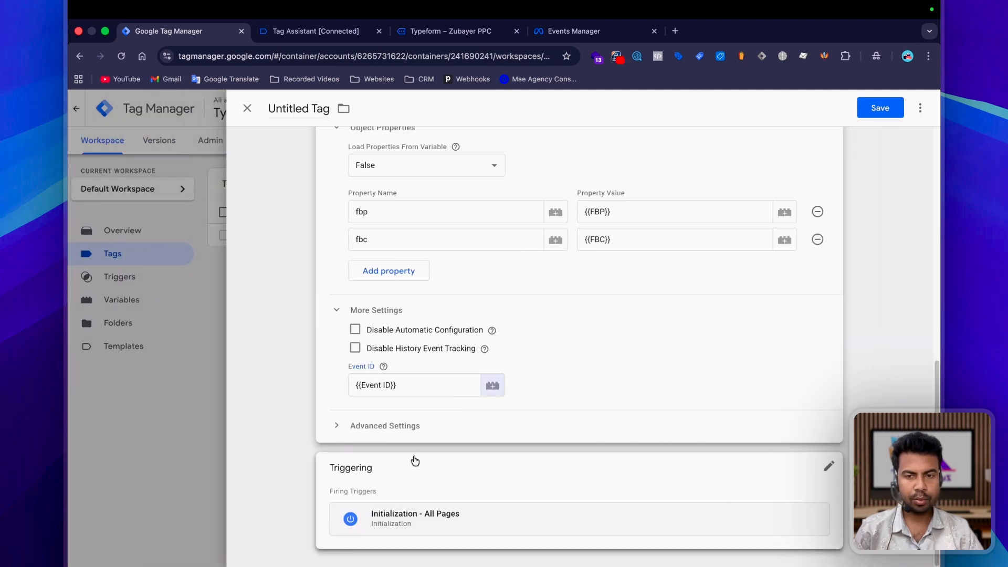
Step: Name the Facebook Pixel tag Meta Pixel Config and save it
click(437, 428)
scroll(576, 427, down, 1)
scroll(424, 300, up, 15)
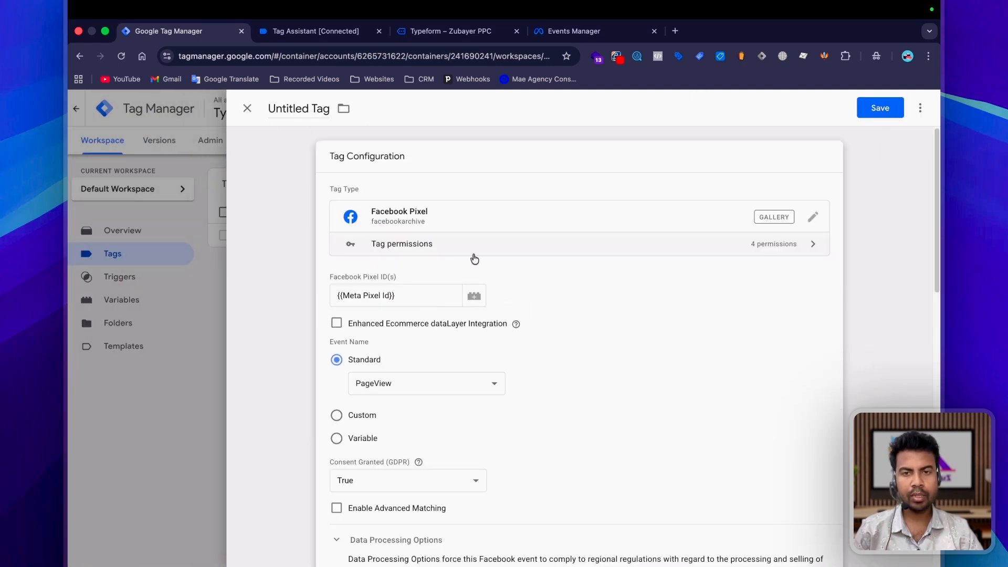
scroll(472, 367, down, 2)
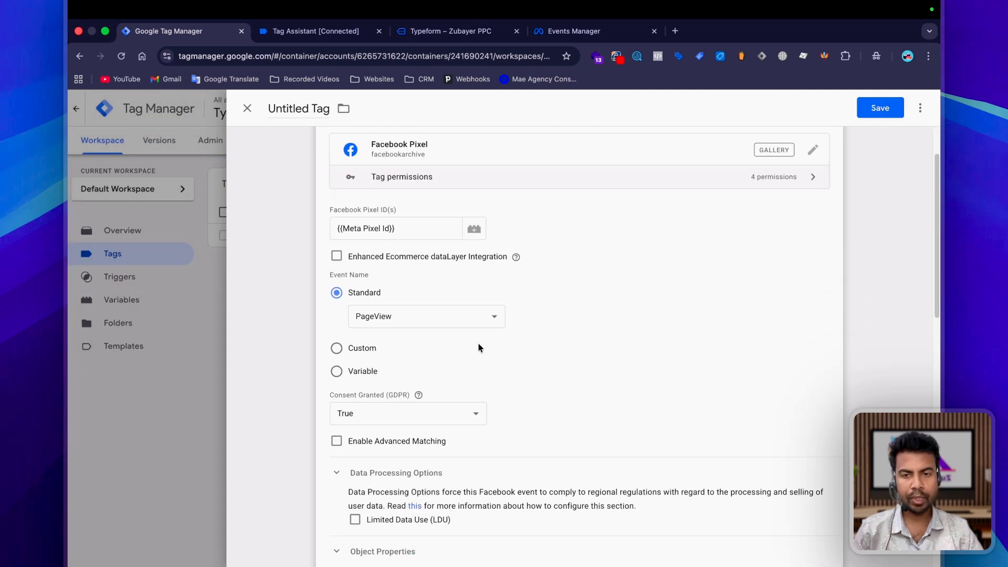
click(314, 113)
key(BackSpace)
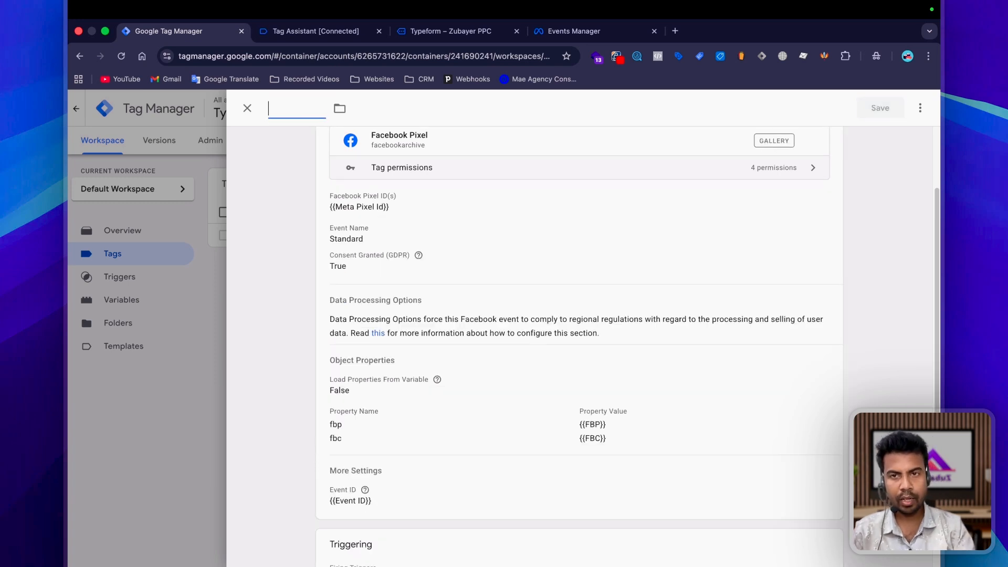
text(Meta P)
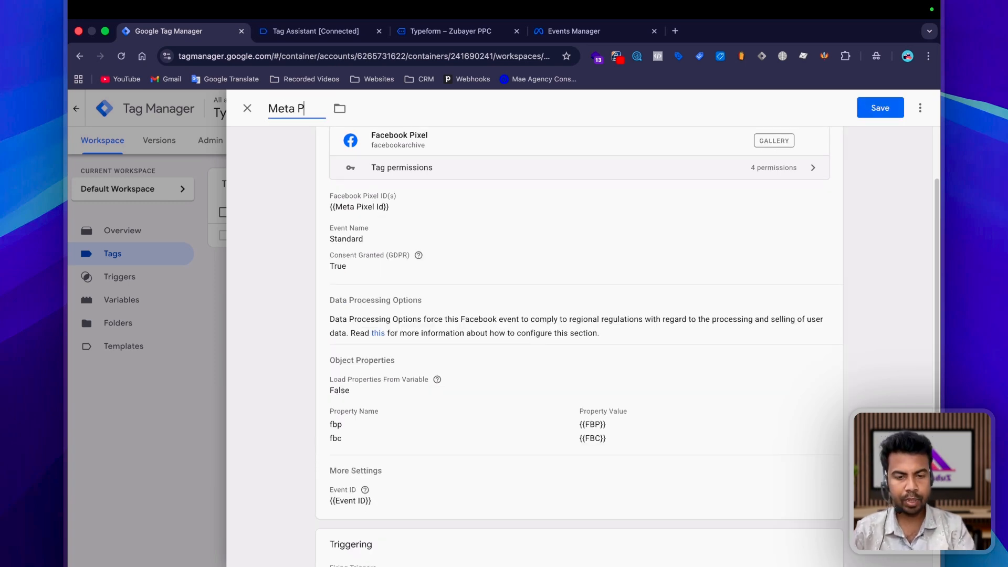
text(ixel Config)
scroll(577, 368, down, 2)
click(880, 108)
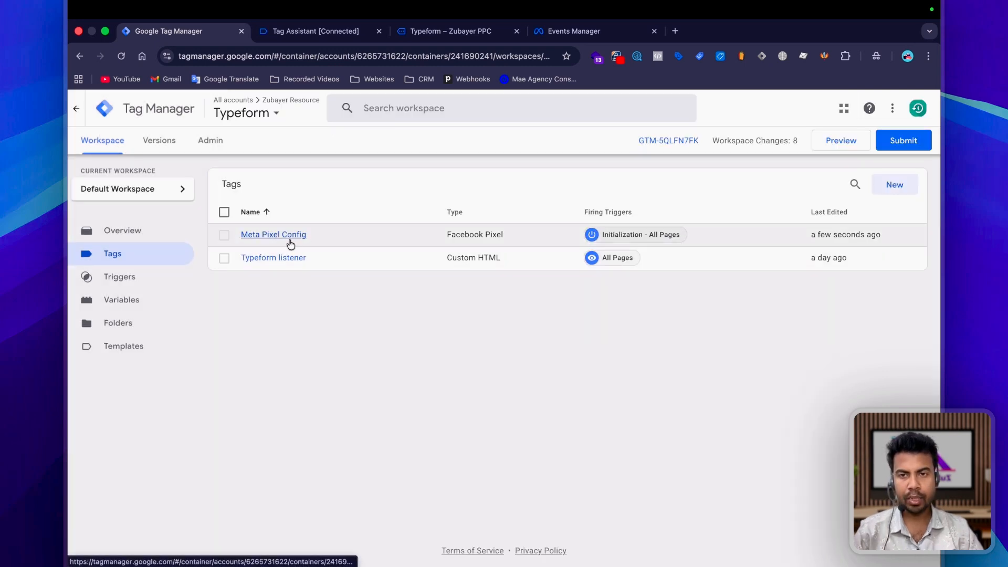
Step: Preview the container and switch to Meta Events Manager to open the TypeForm dataset's test events
click(840, 142)
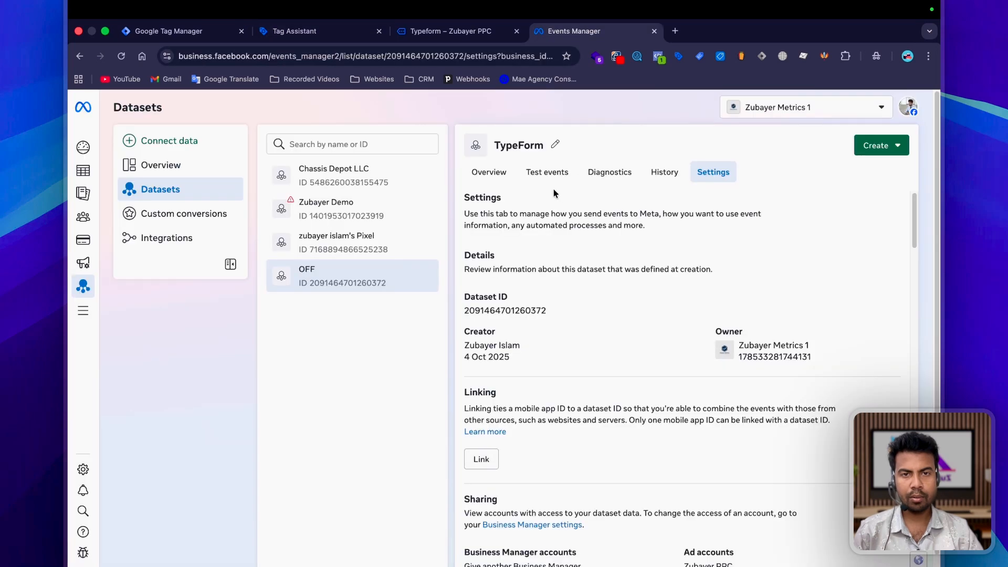
click(558, 175)
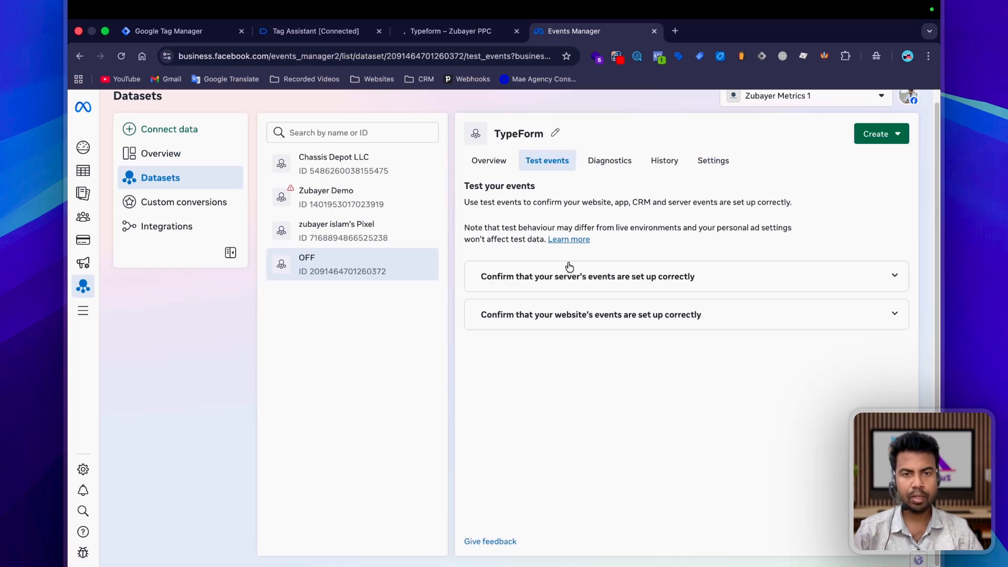
Step: Check the PageView event on the Typeform page with Meta Pixel Helper and examine its event ID in Events Manager
click(658, 58)
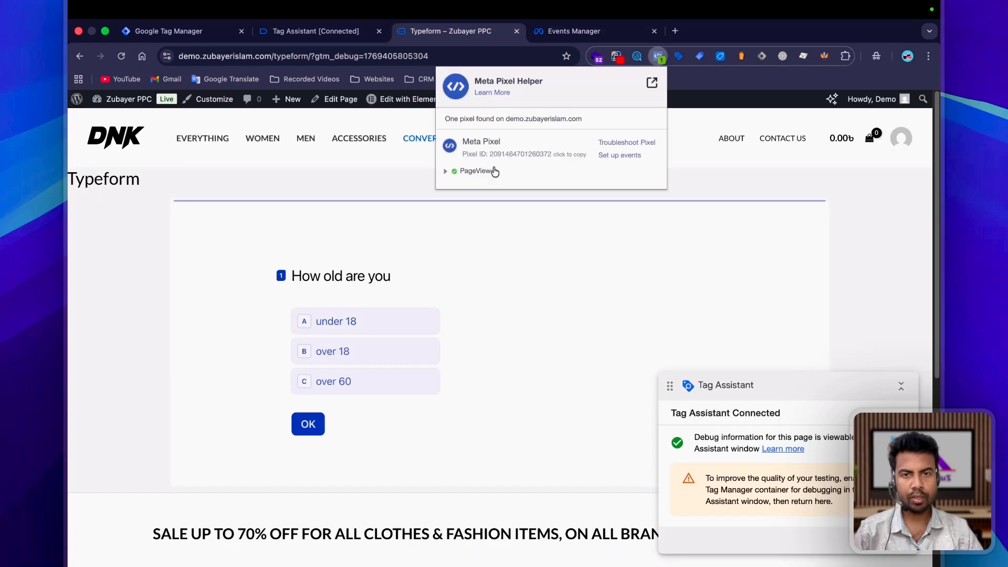
click(475, 171)
key(ctrl+Tab)
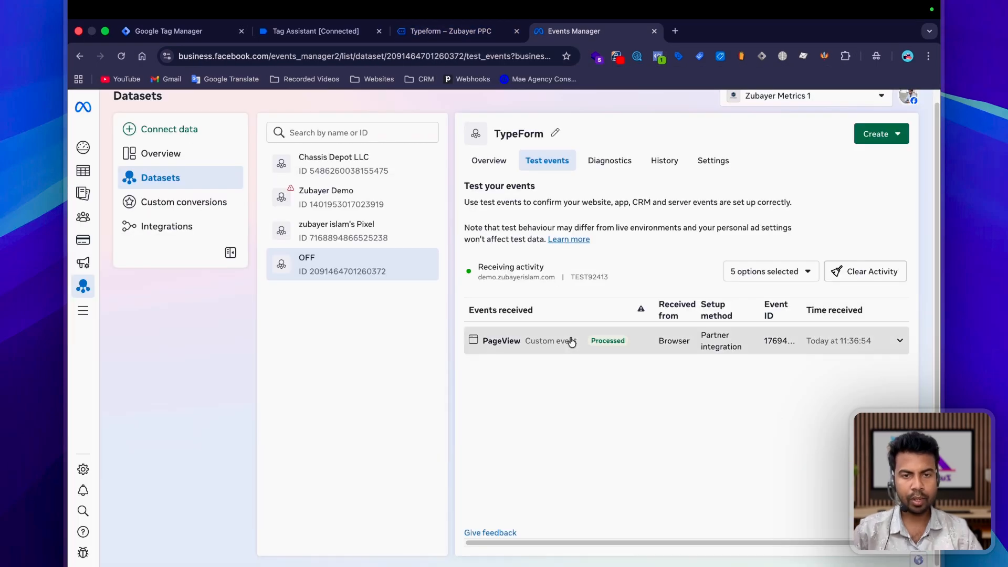
click(571, 342)
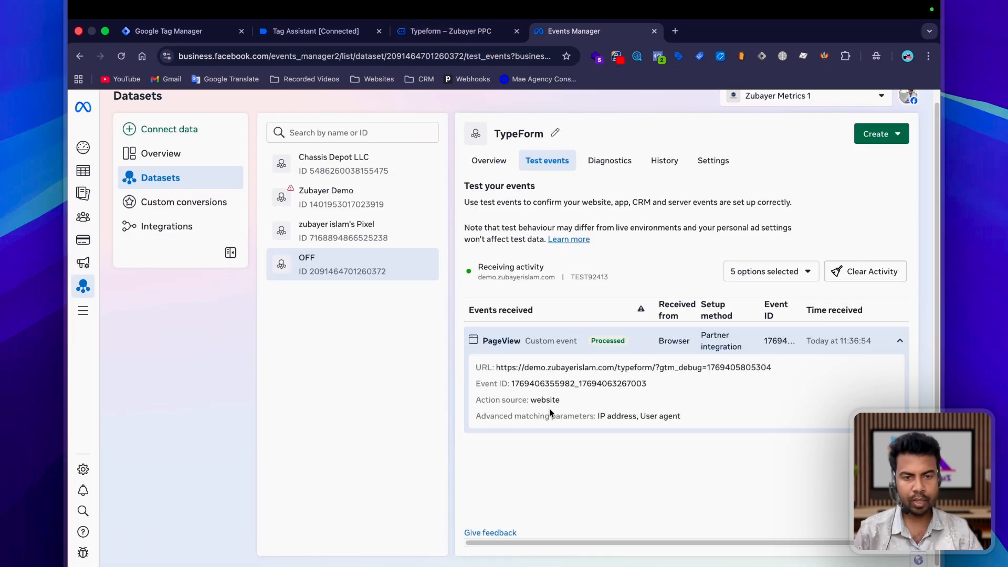
double_click(557, 383)
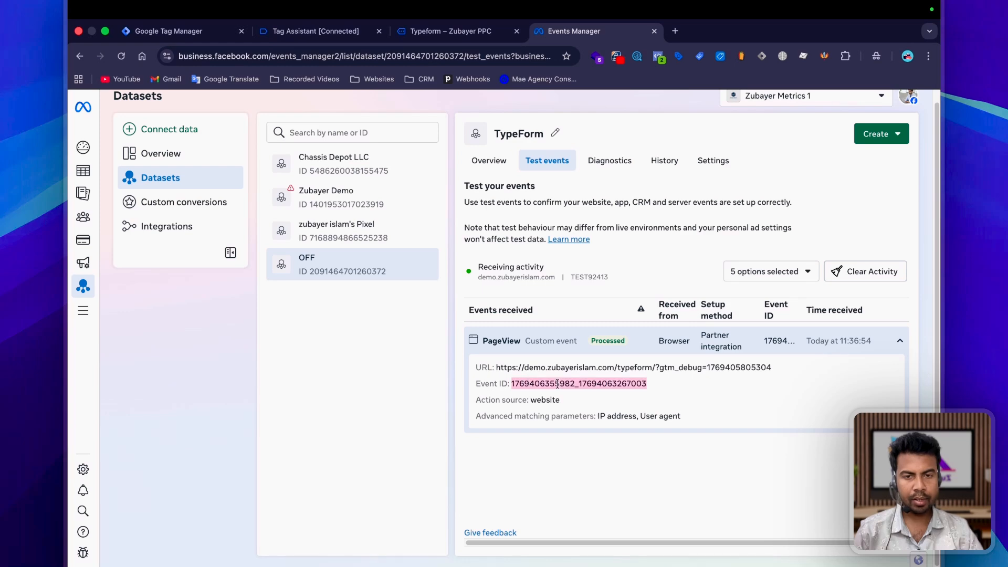
Step: Switch to Tag Assistant and check the Meta Pixel Config tag under the Initialization event
click(319, 33)
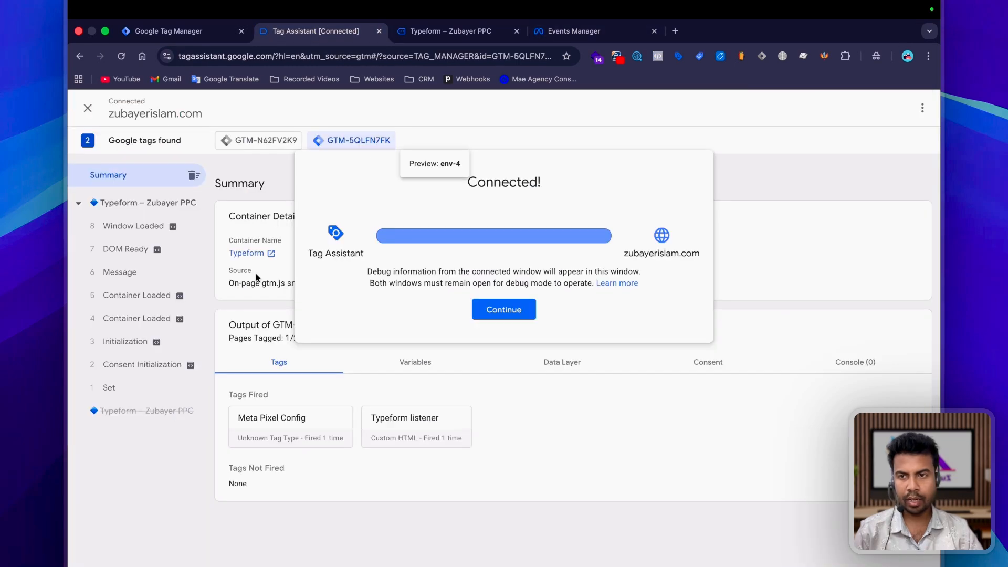
click(119, 346)
click(273, 362)
key(Escape)
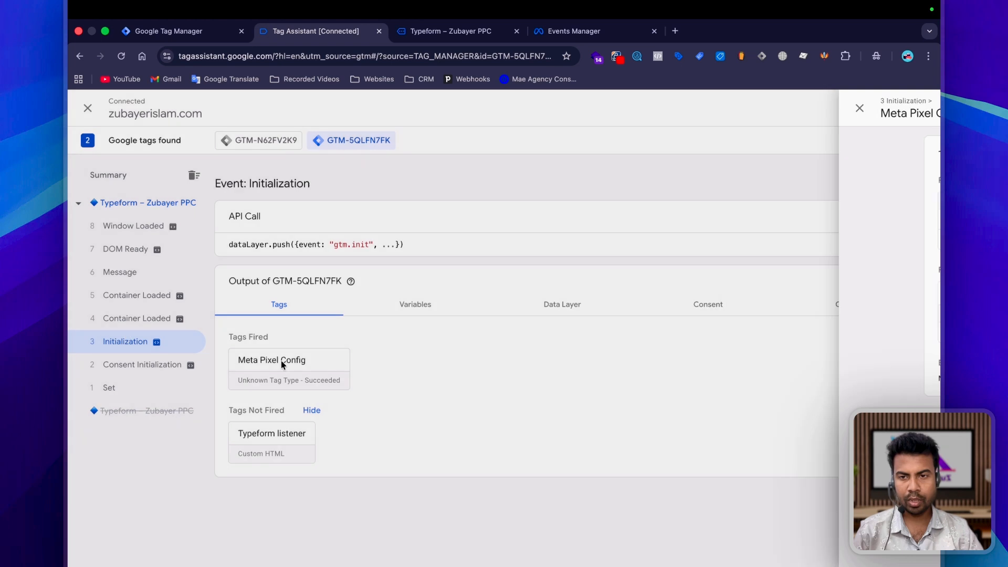
Step: Compare the PageView event ID in Meta Pixel Helper on the Typeform page with the one in Events Manager
click(450, 31)
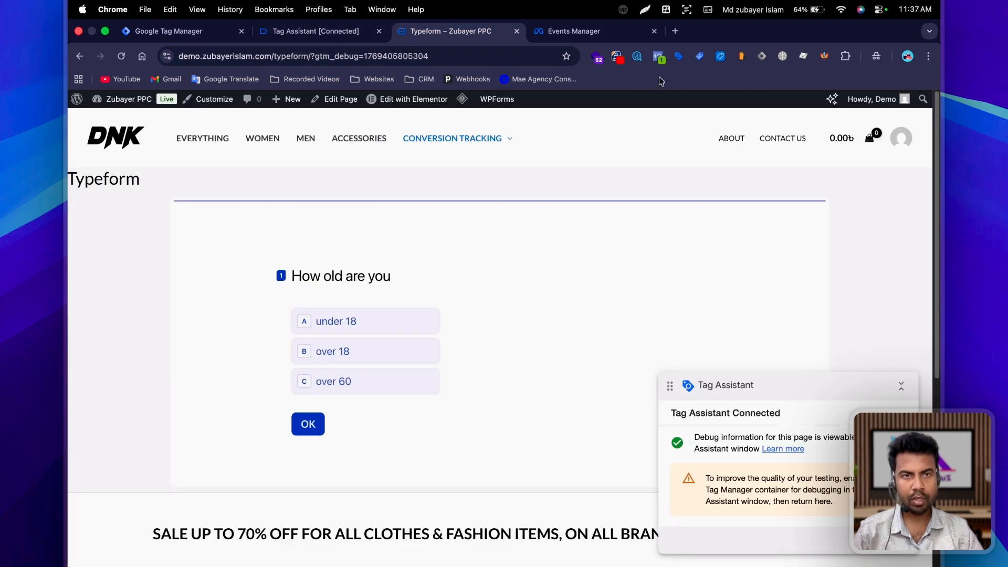
click(658, 56)
click(472, 170)
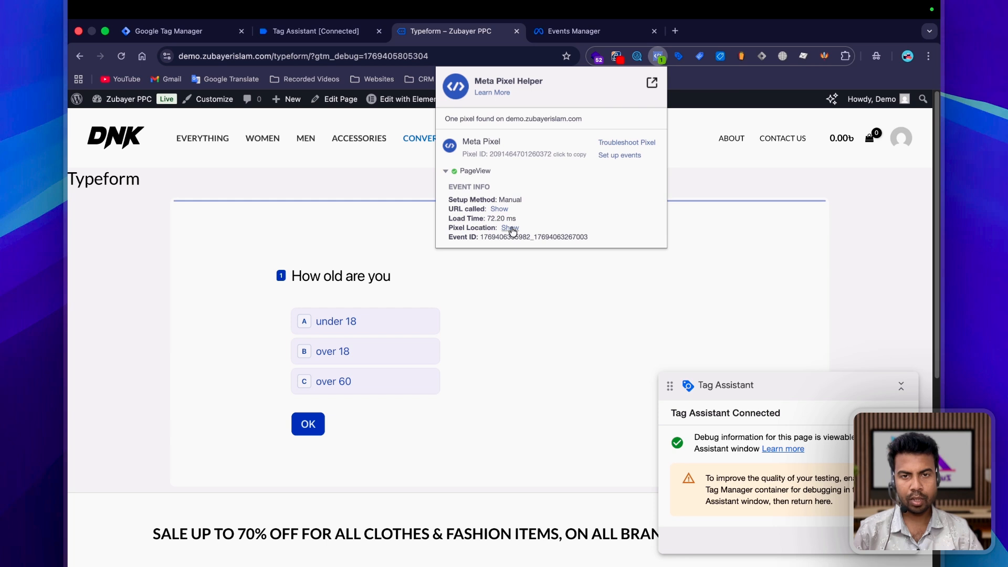
click(470, 171)
click(471, 171)
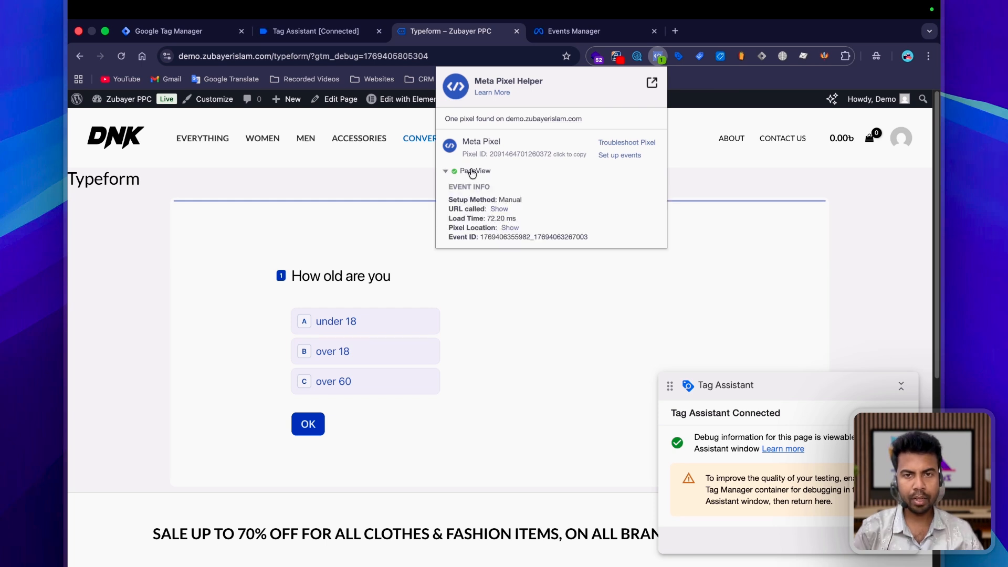
click(573, 31)
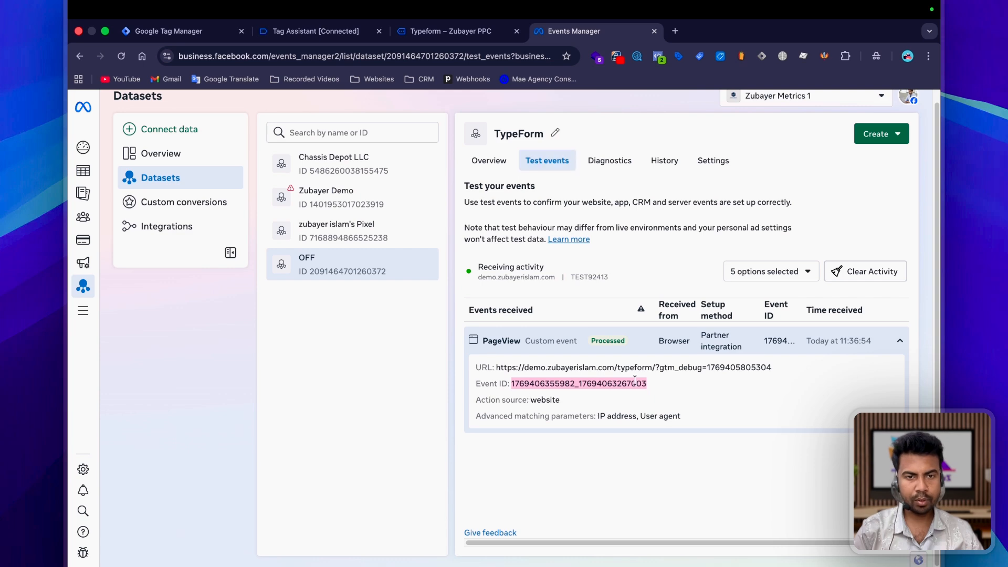
click(181, 34)
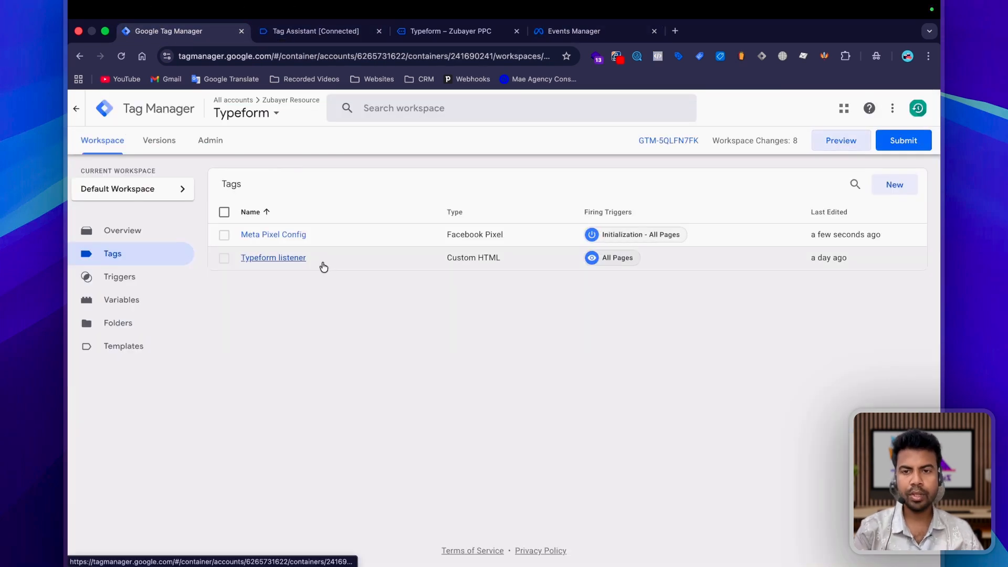
click(451, 31)
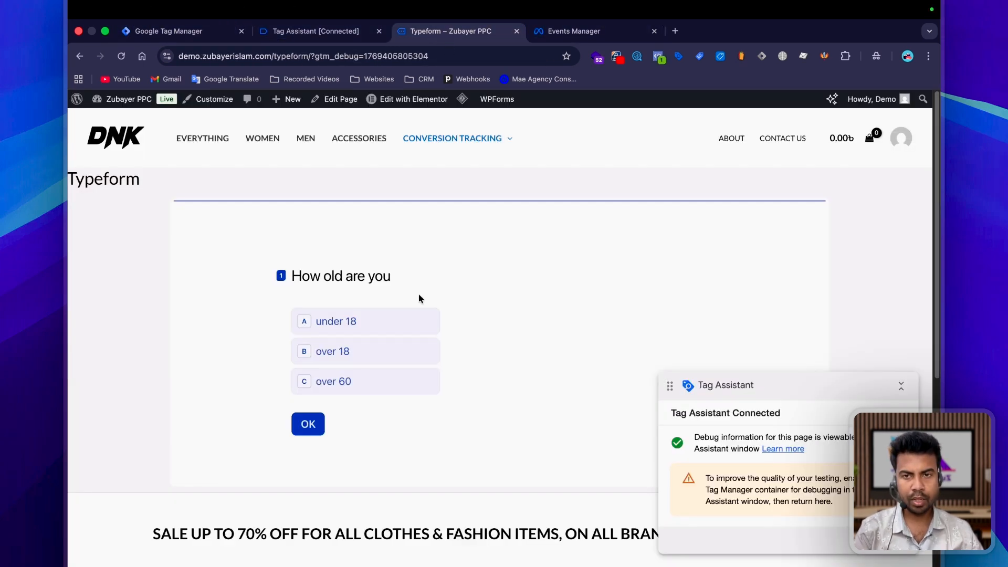
scroll(458, 311, down, 10)
click(310, 31)
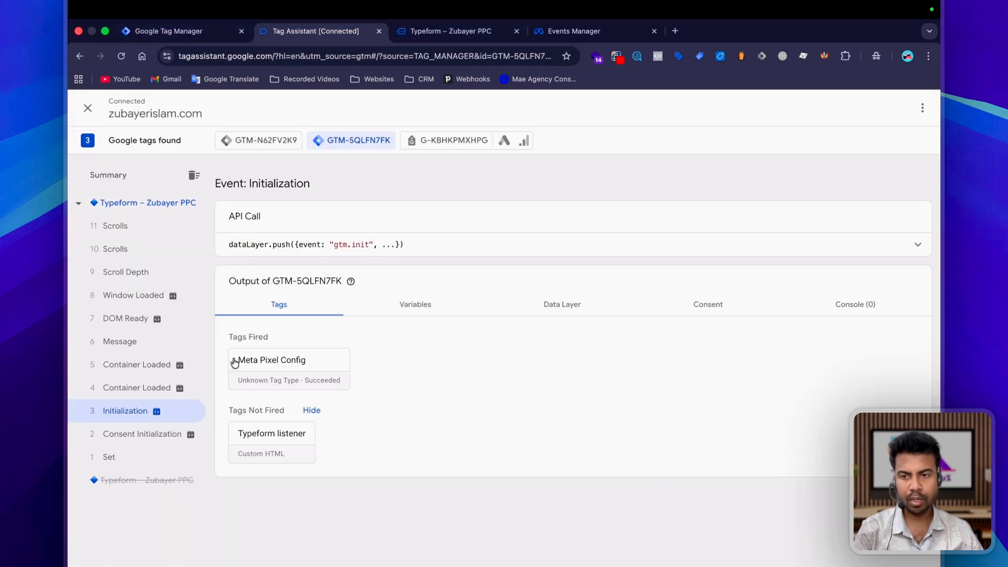
Step: Switch to the Typeform page and fill in the personal info fields with the saved contact details
click(426, 30)
scroll(467, 293, up, 5)
click(347, 277)
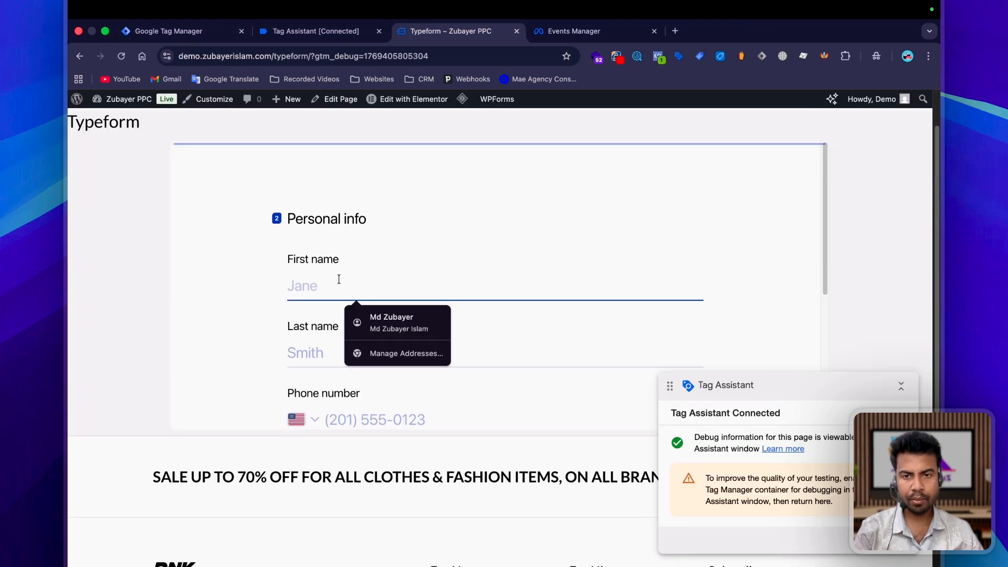
click(414, 319)
scroll(467, 302, down, 5)
Step: Replace the autofilled phone number in the form with a local-format phone number
double_click(500, 191)
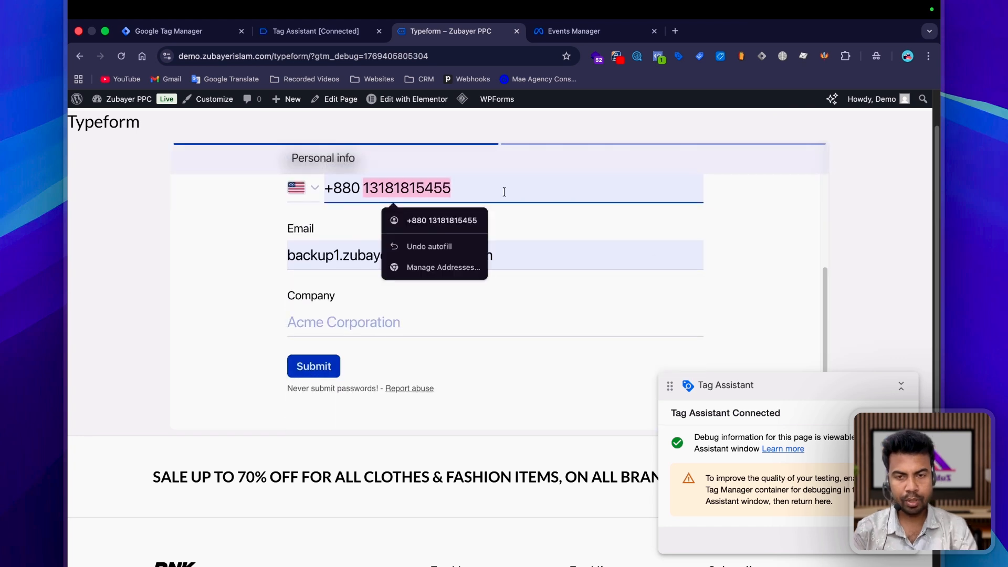
key(BackSpace)
key(BackSpace)
key(BackSpace)
key(BackSpace)
key(BackSpace)
text(0)
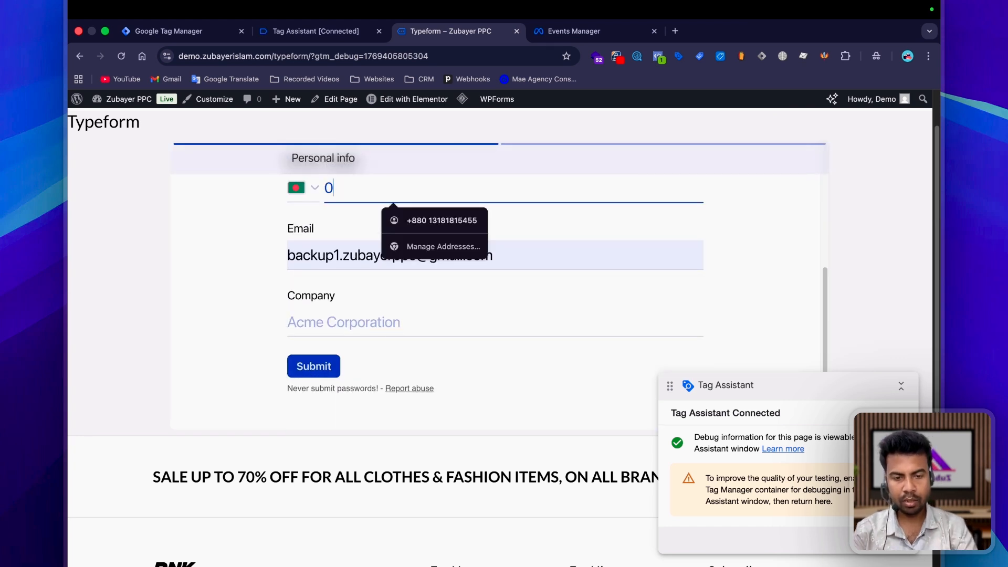
drag(454, 193, 320, 192)
Step: Enter Test as the company and submit the form
click(362, 322)
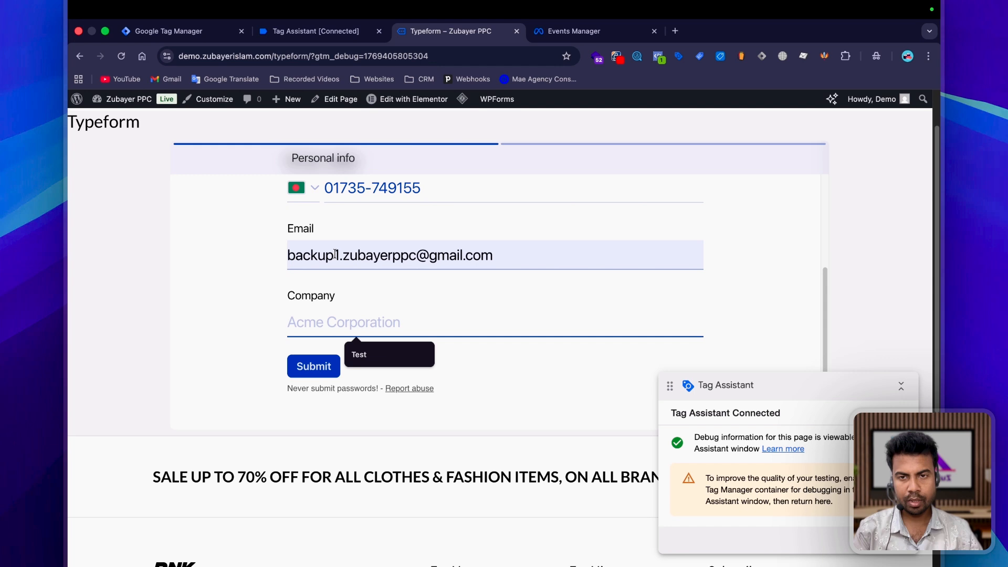
scroll(337, 295, down, 1)
click(348, 353)
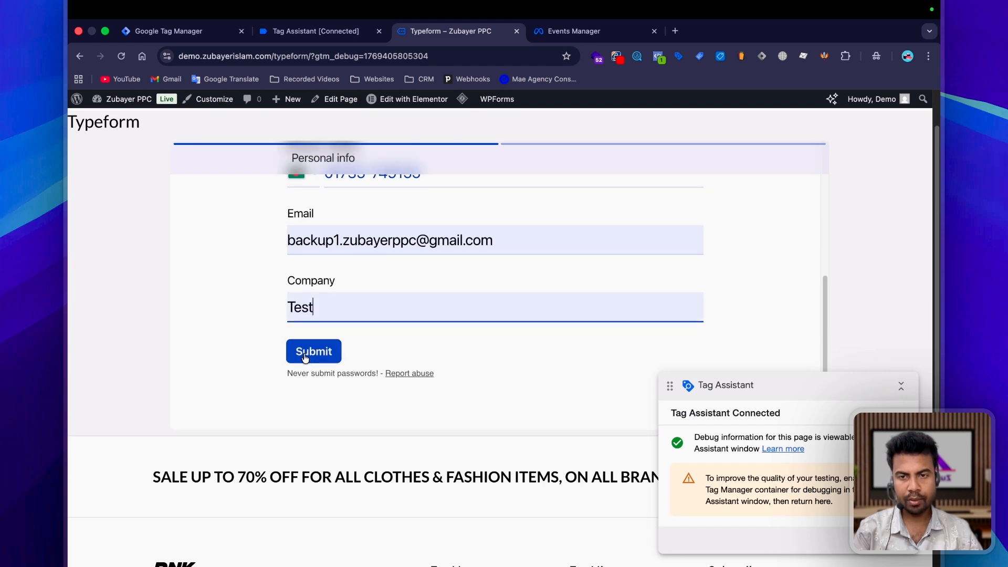
click(315, 351)
Step: Copy the Typeform_submitted event name from Tag Assistant and start a Custom Event trigger in Google Tag Manager
click(315, 31)
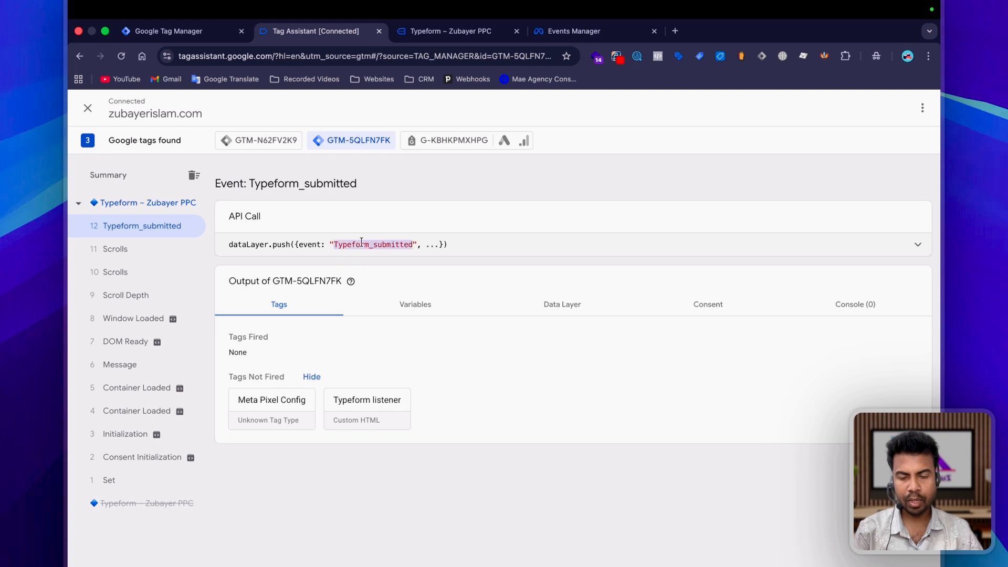
click(169, 31)
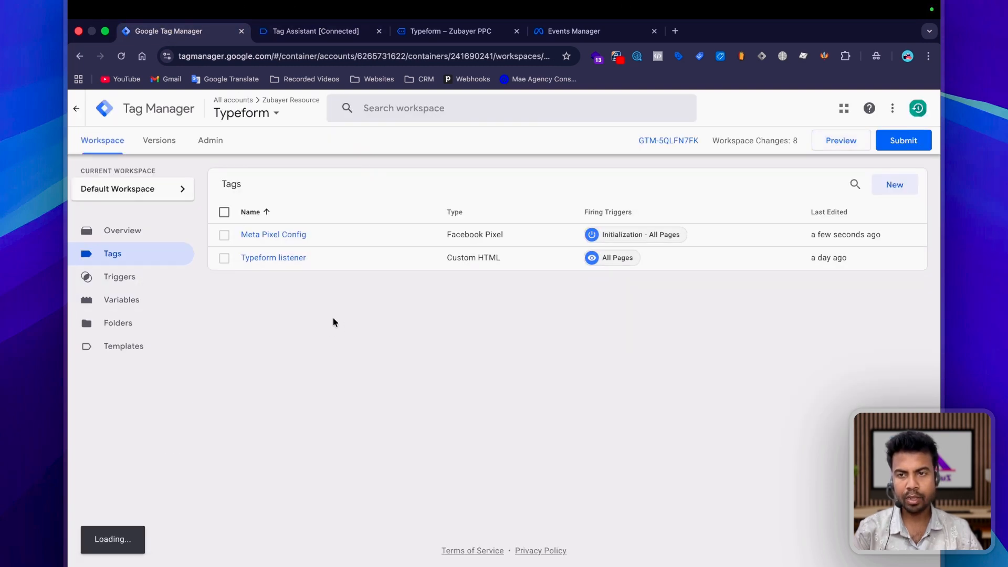
click(139, 283)
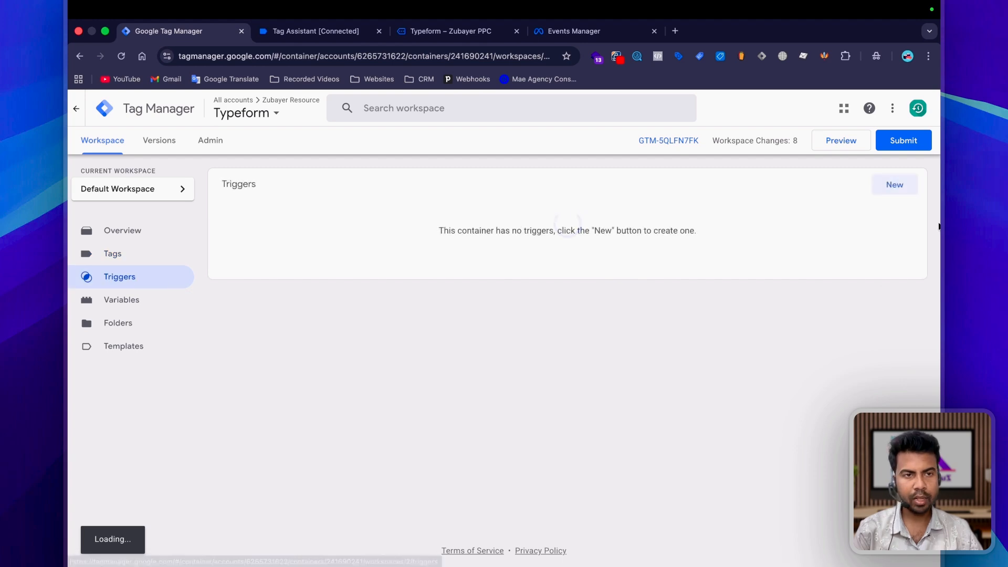
click(523, 228)
click(524, 211)
scroll(648, 405, down, 4)
click(637, 447)
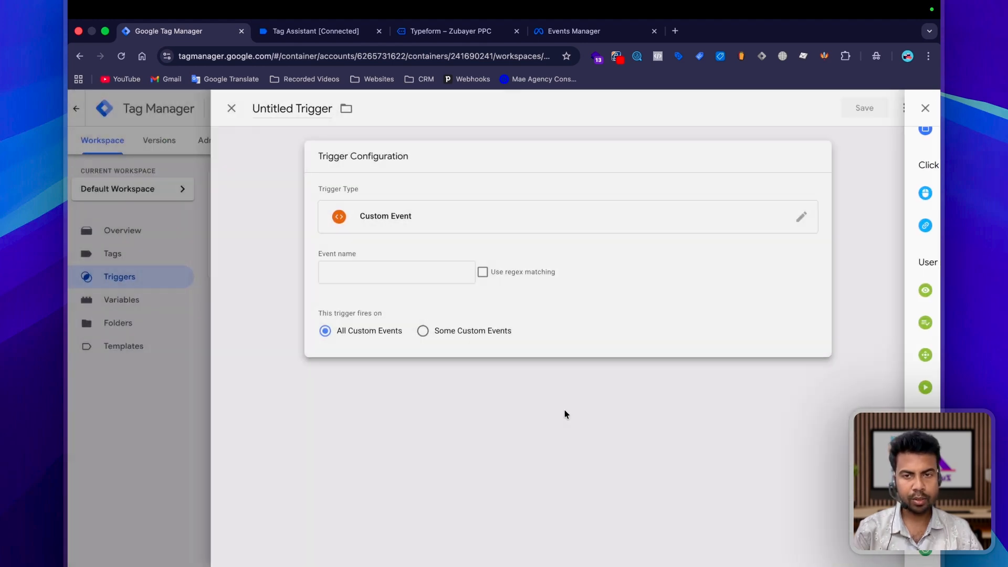
Step: Set the trigger's event name to Typeform_submitted, name the trigger Lead and save it
click(410, 274)
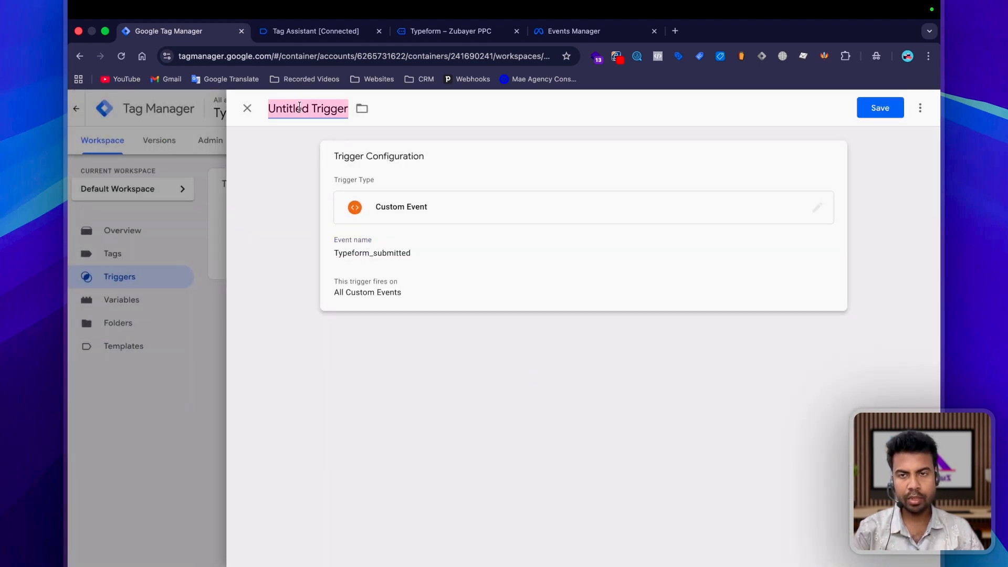
text(Lead)
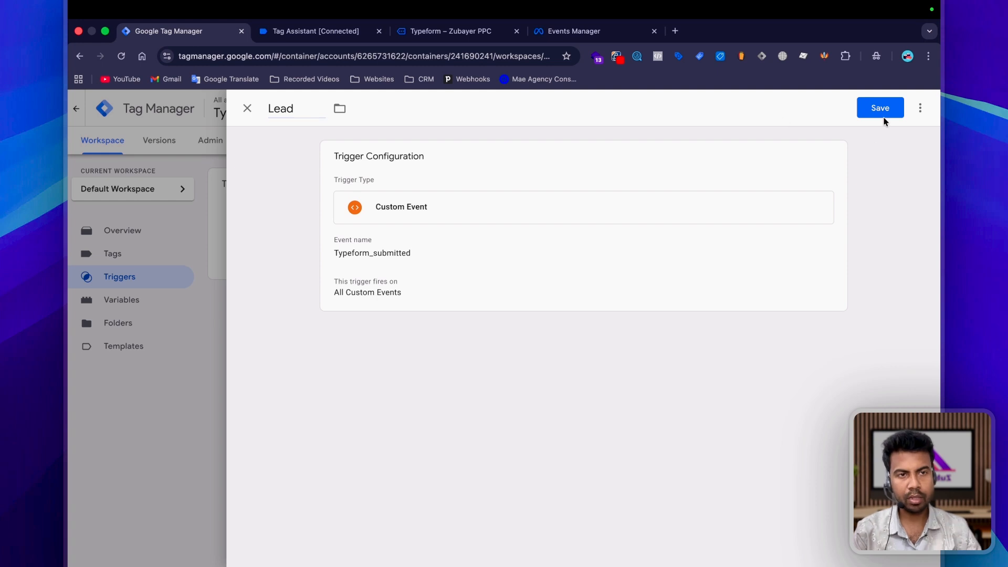
click(884, 118)
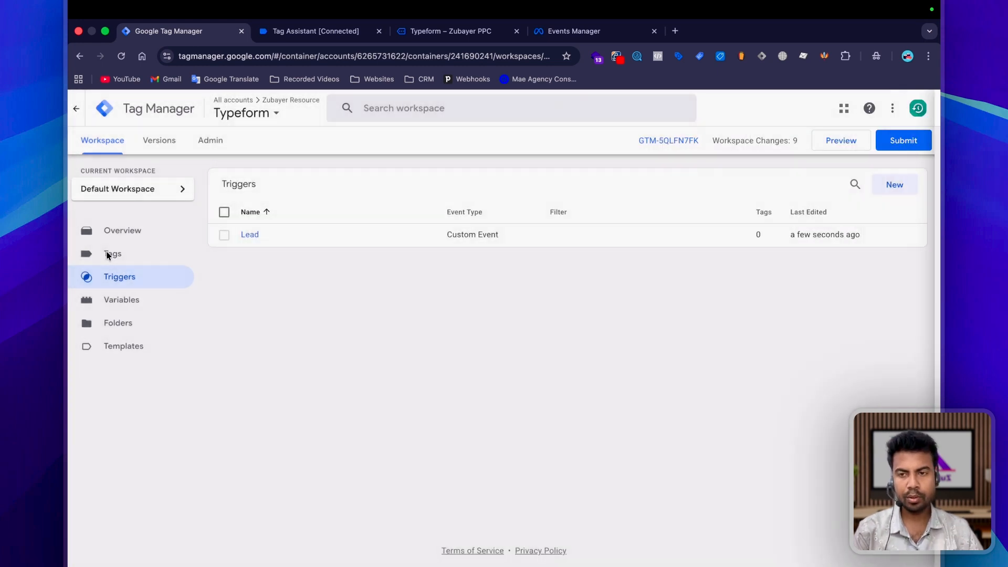
Step: Copy the Meta Pixel Config tag and remove the "Copy of" prefix from the duplicate's name
click(108, 254)
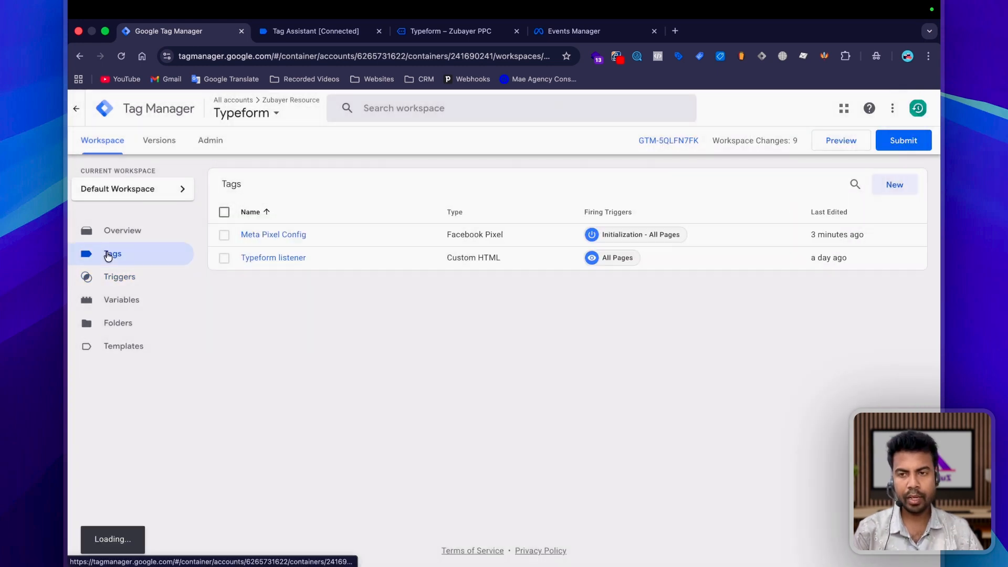
click(281, 234)
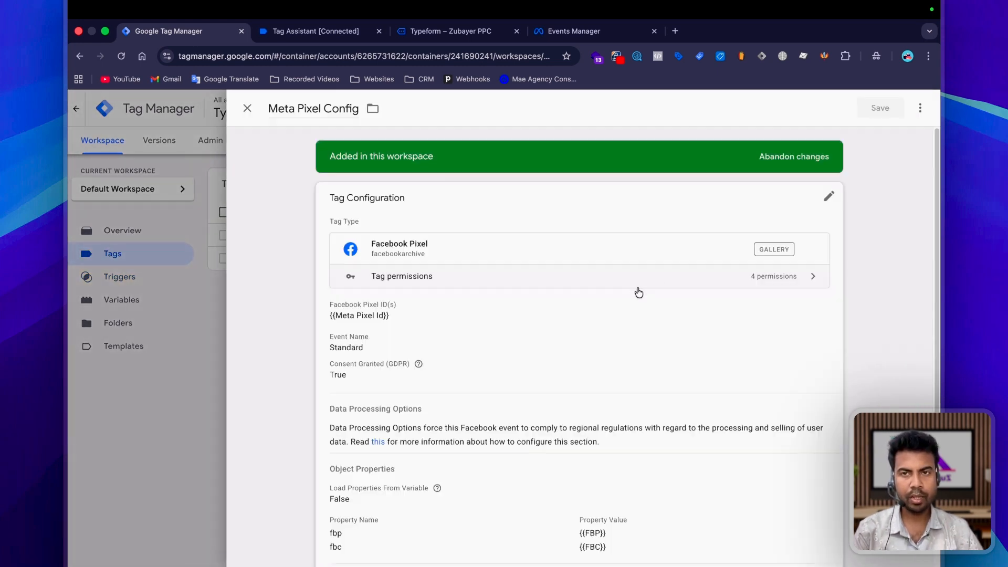
click(920, 108)
click(890, 138)
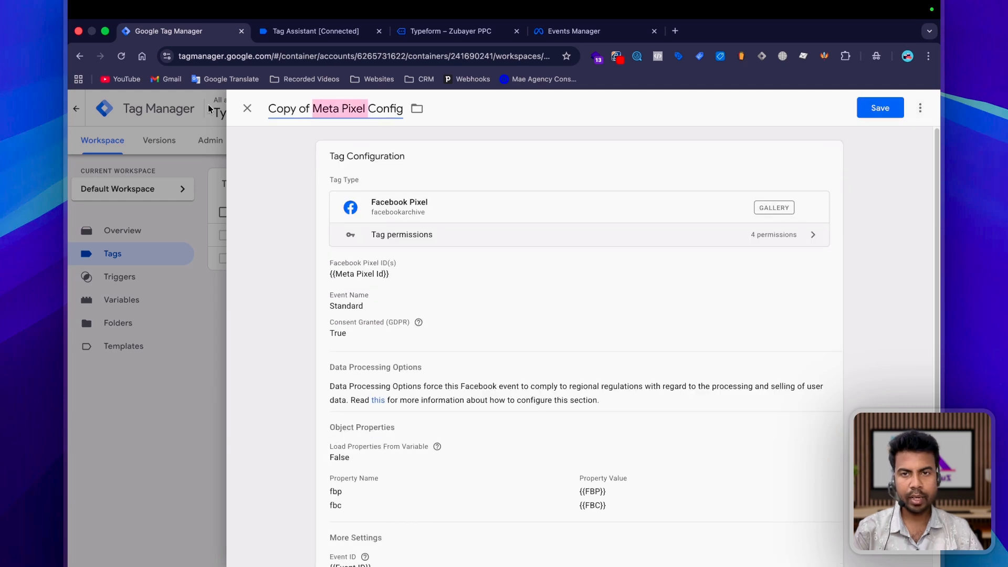
key(BackSpace)
key(BackSpace)
key(BackSpace)
key(BackSpace)
key(BackSpace)
key(BackSpace)
key(BackSpace)
key(BackSpace)
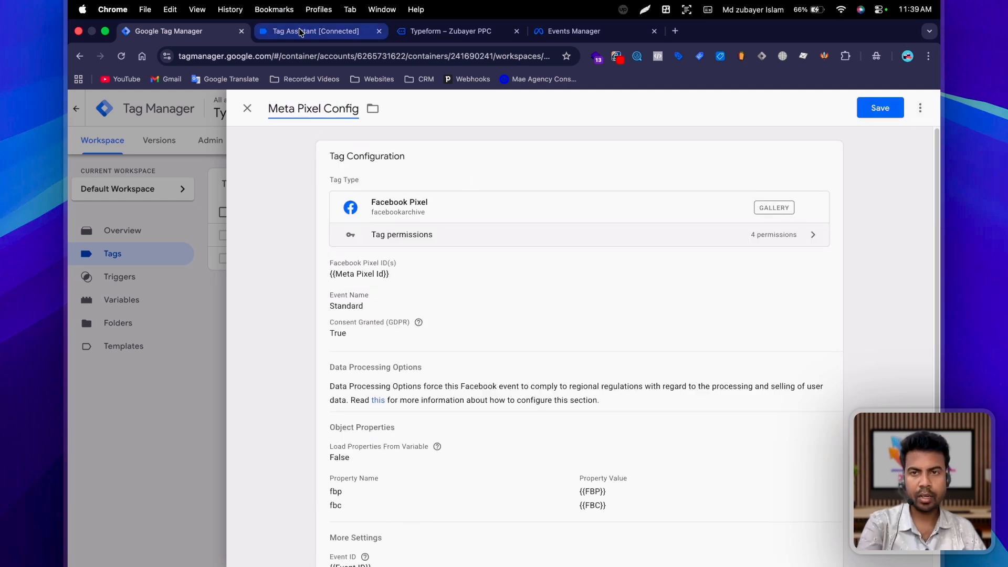
Step: Examine the data layer values of the Typeform_submitted event in Tag Assistant and return to the copied tag in Google Tag Manager
click(316, 31)
click(559, 309)
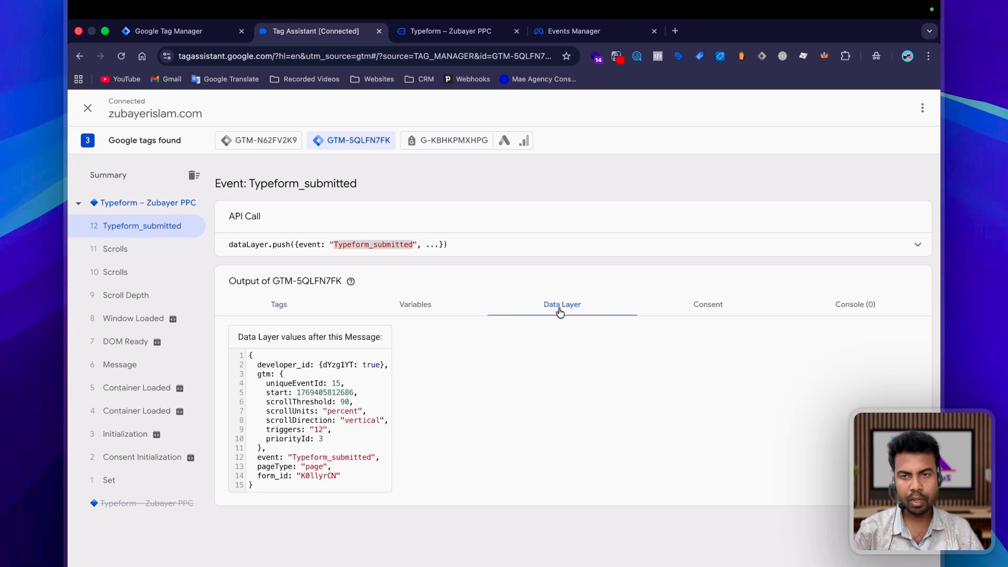
click(168, 31)
scroll(442, 418, down, 3)
scroll(442, 418, up, 5)
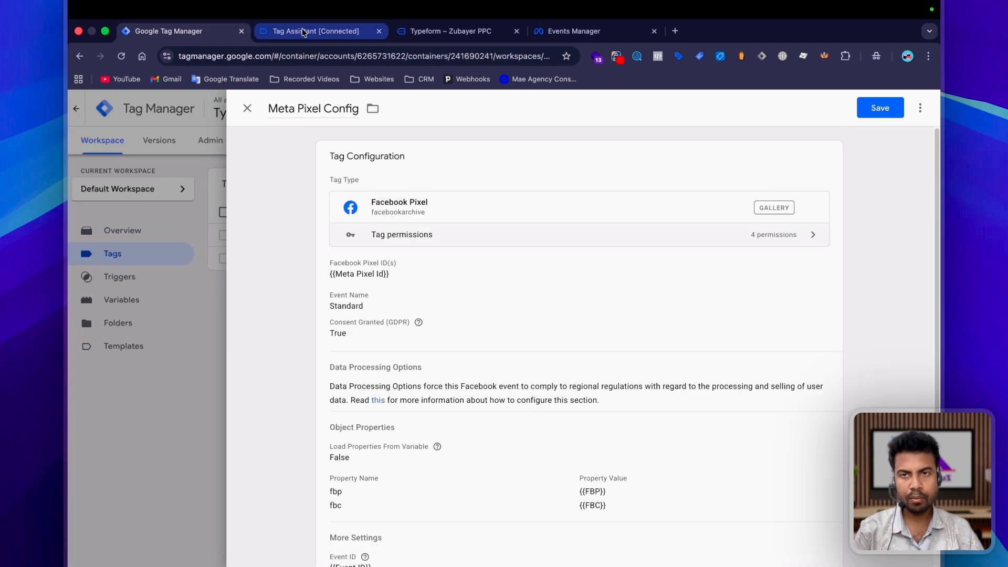
key(ctrl+Tab)
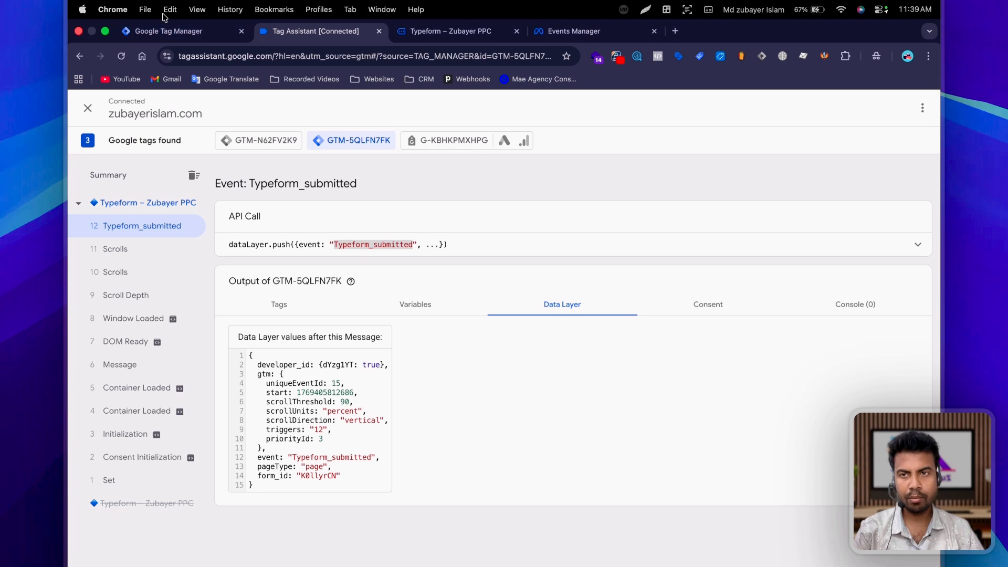
click(168, 30)
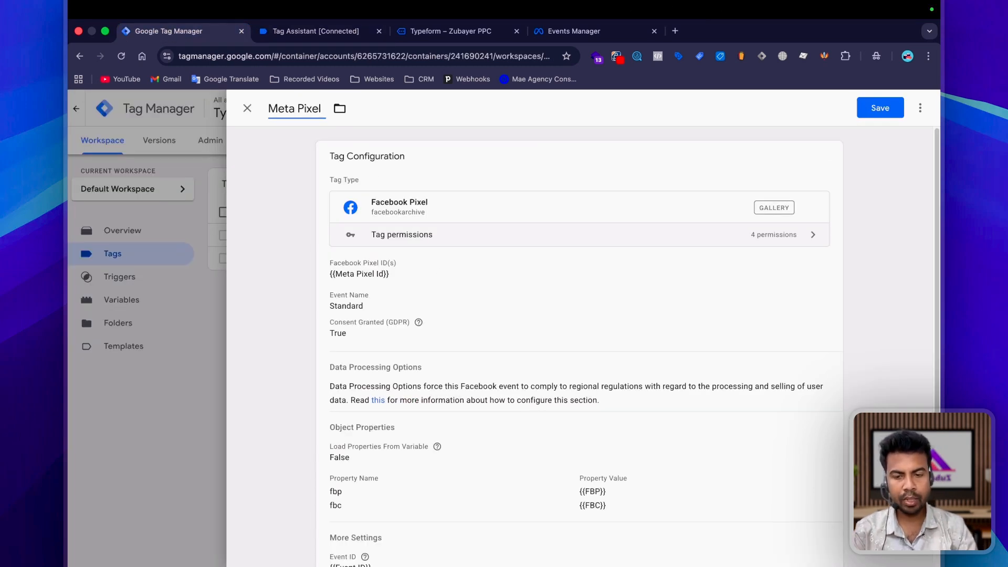
Step: Rename the copied tag Meta Pixel Lead and set its standard event name to Lead
text(Lead)
click(574, 312)
click(387, 380)
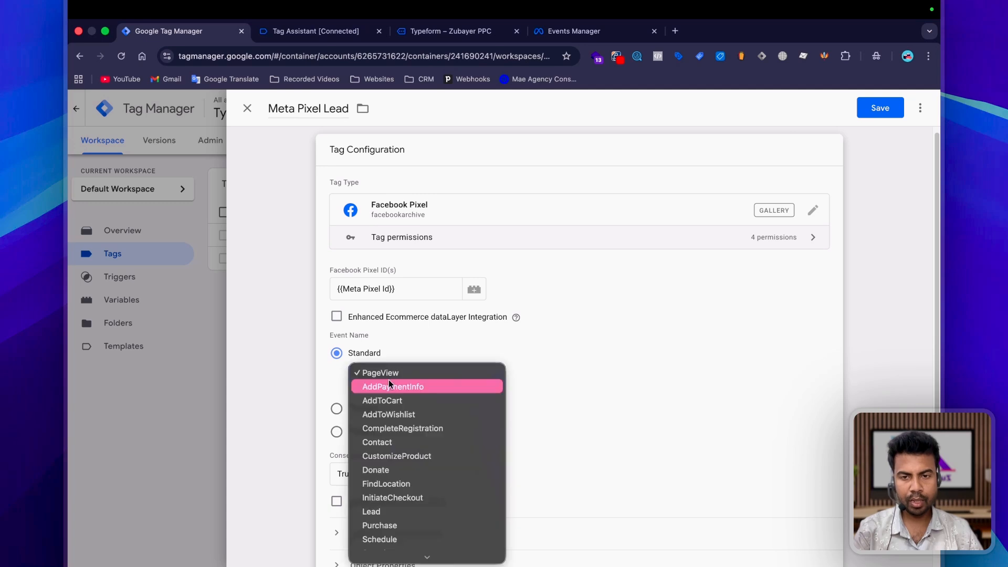
click(377, 510)
Step: Replace the tag's Initialization - All Pages firing trigger with the Lead trigger
scroll(439, 492, down, 5)
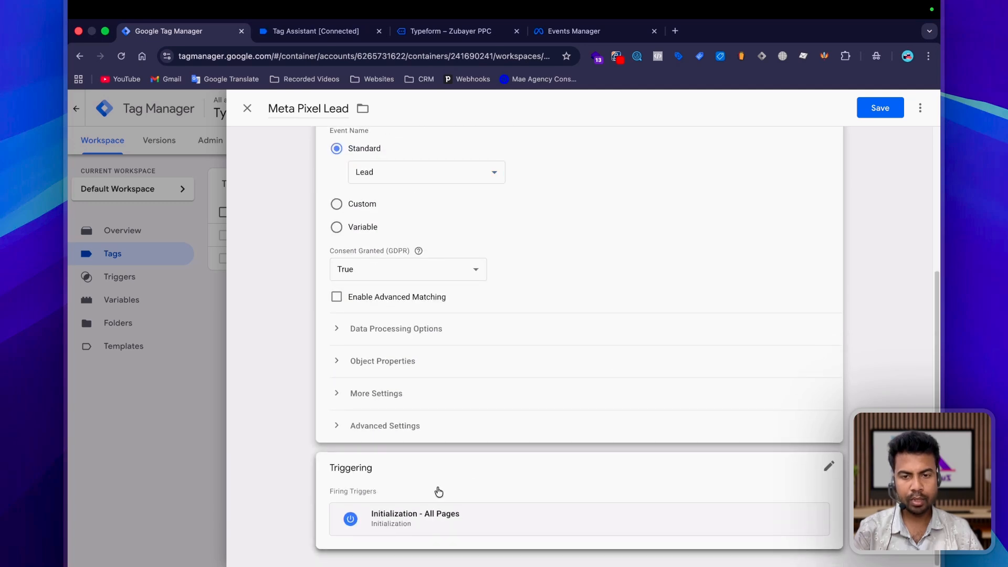
click(439, 492)
click(812, 494)
click(670, 490)
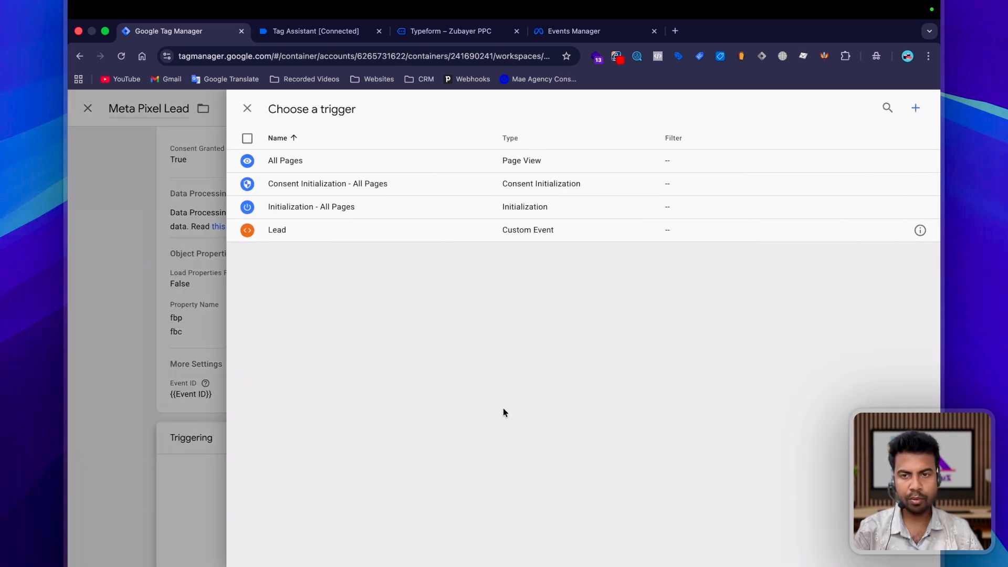
click(279, 227)
Step: Review the fbp and fbc properties and the Event ID setting of the Meta Pixel Lead tag, and save it
click(523, 343)
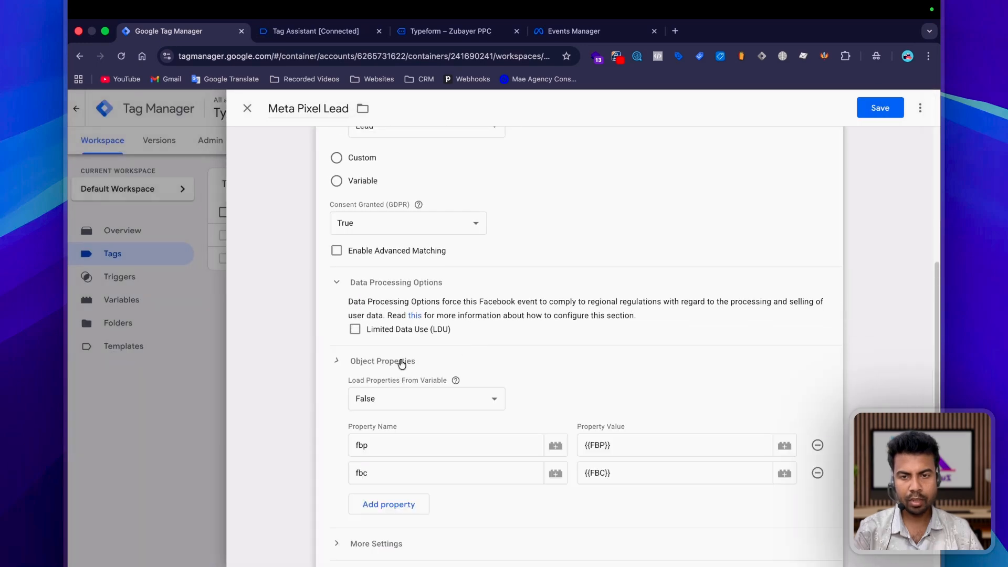
click(393, 321)
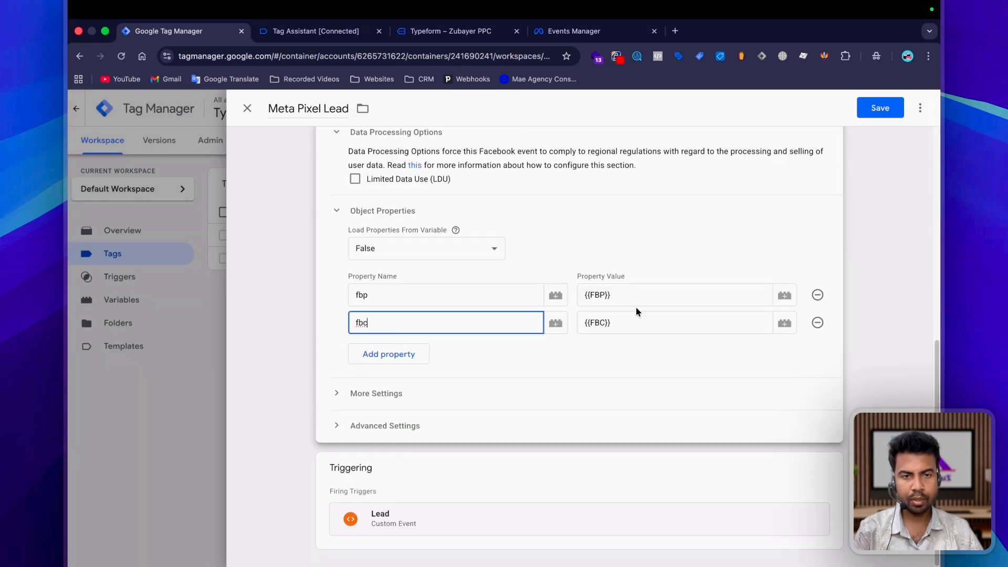
click(637, 295)
click(409, 394)
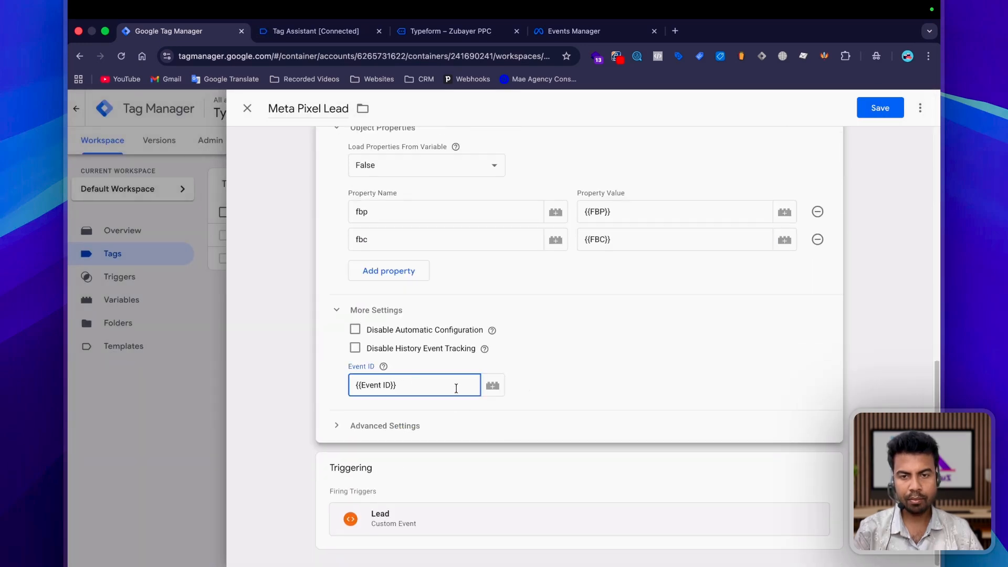
scroll(473, 384, up, 2)
click(398, 320)
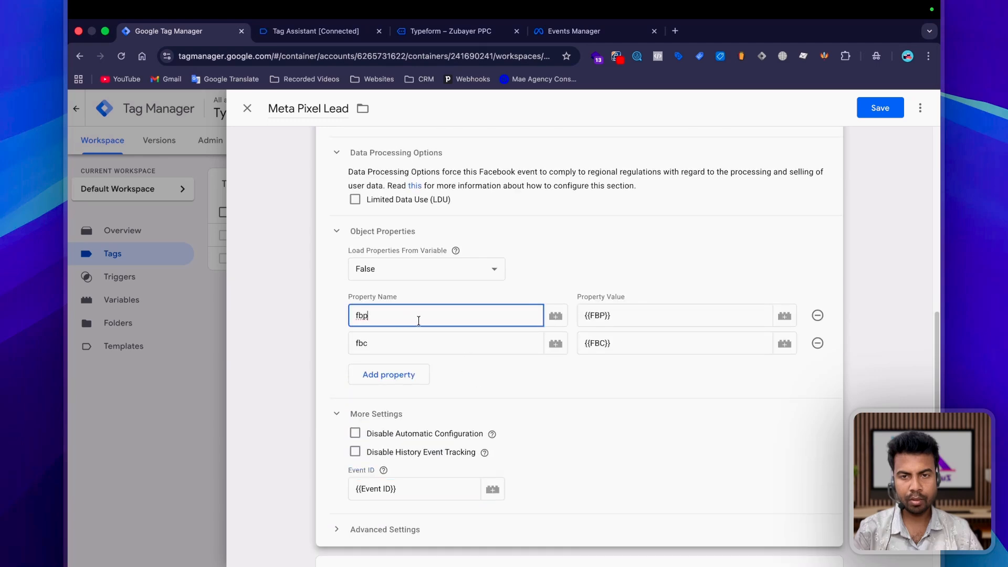
click(880, 107)
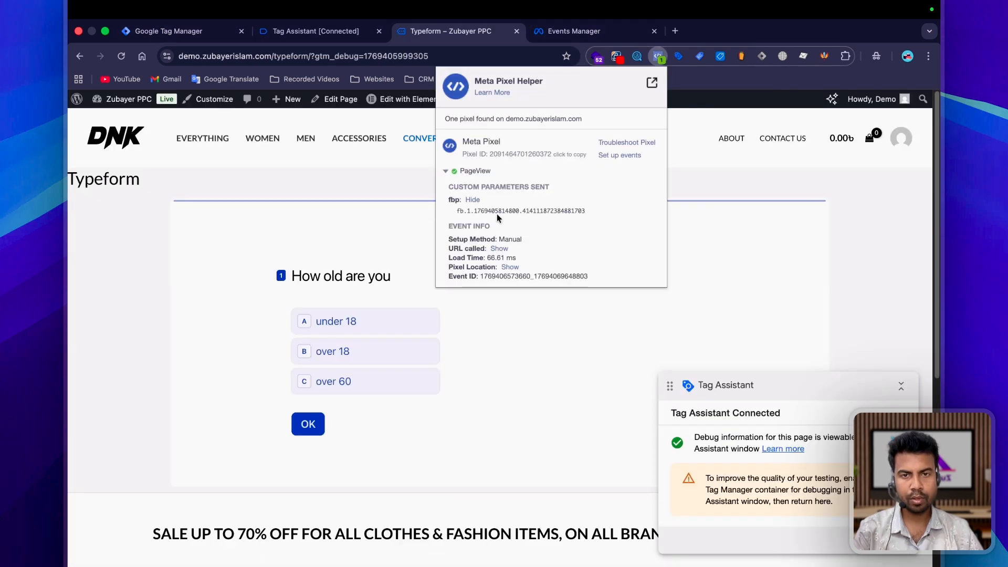
Step: Check the PageView fbp parameter in Meta Pixel Helper, and fill the form with "under 18" and the saved contact details
drag(453, 211, 585, 211)
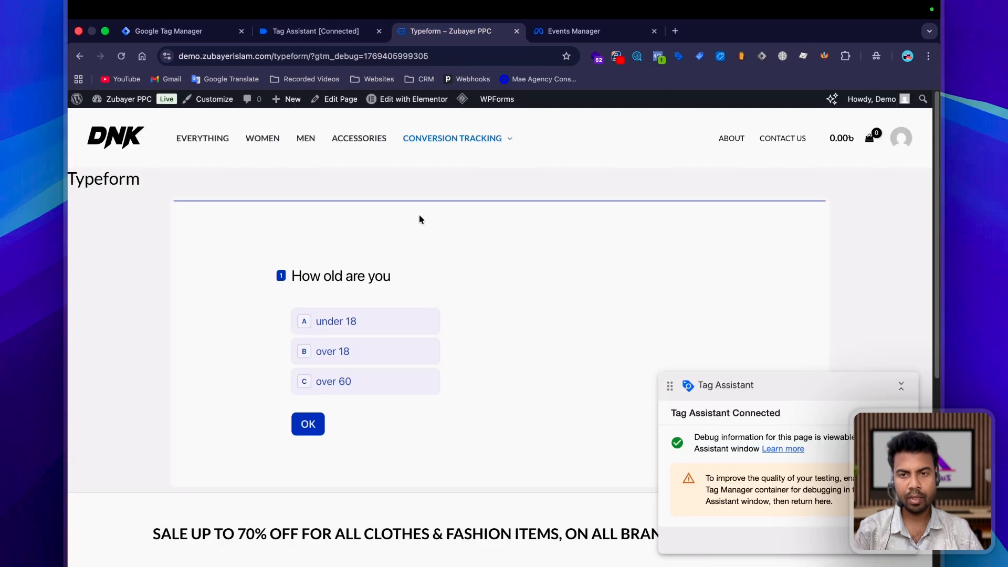
scroll(319, 299, down, 2)
click(313, 248)
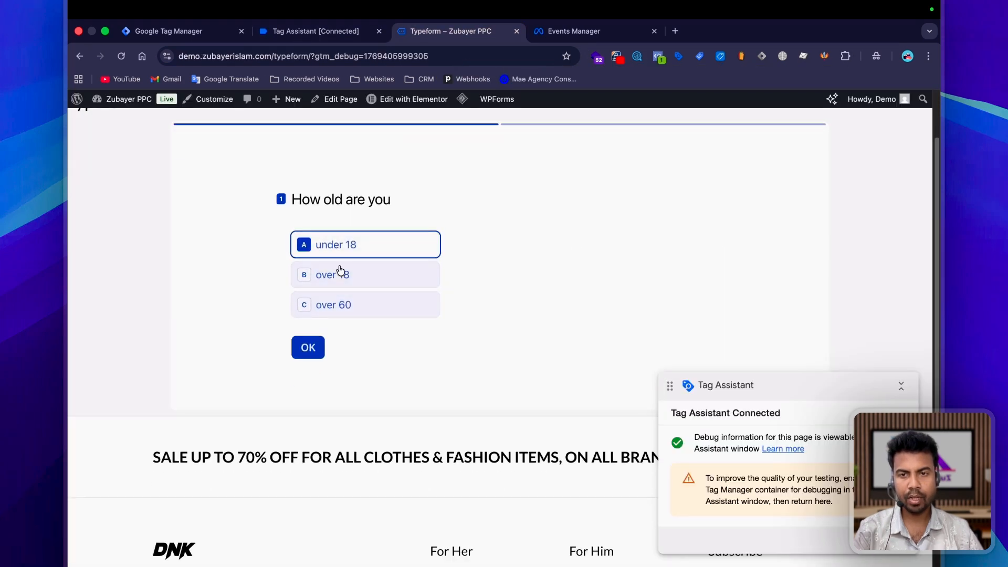
click(388, 297)
scroll(474, 281, down, 3)
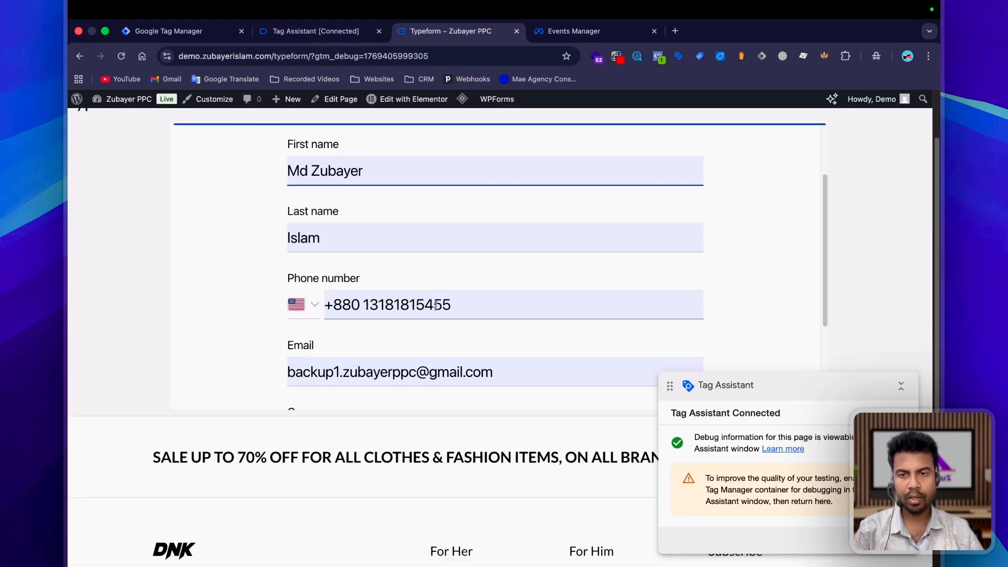
Step: Replace the phone number in the new test entry with a local-format number and submit the form
click(469, 276)
key(super+a)
text(0173)
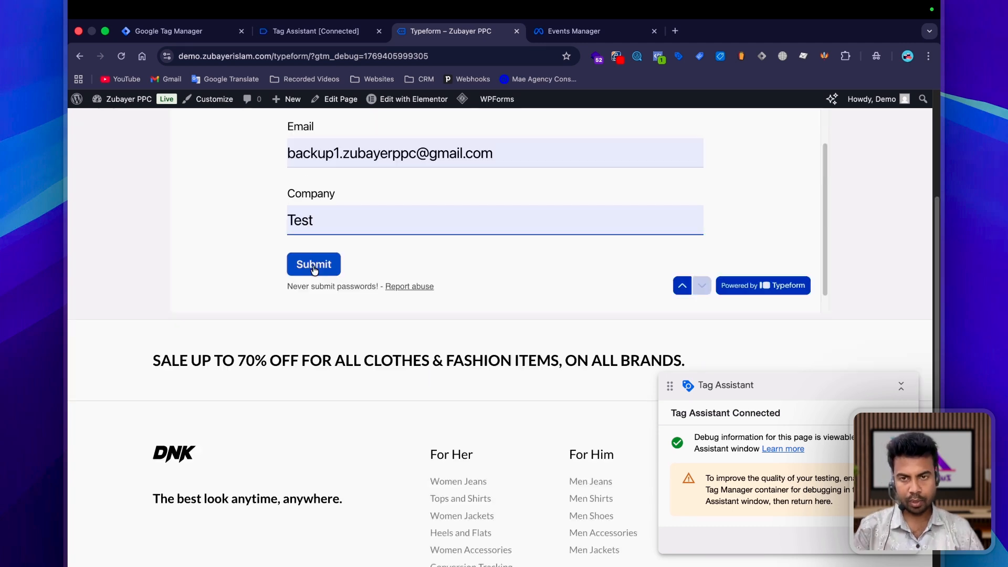
click(314, 265)
Step: Switch to Events Manager and compare the event IDs and fbp parameters of the received Lead and PageView events
key(ctrl+Tab)
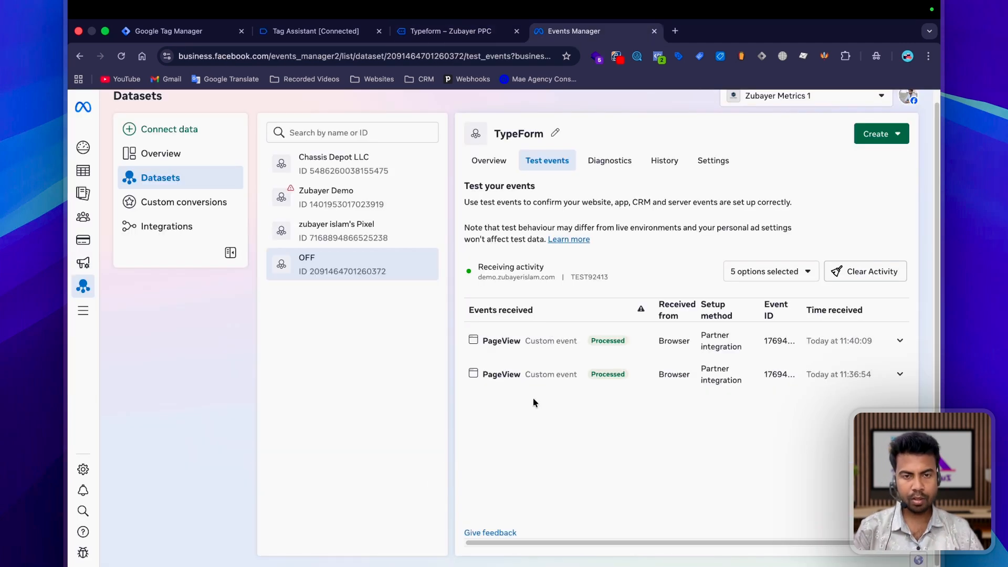
click(518, 341)
scroll(601, 367, down, 3)
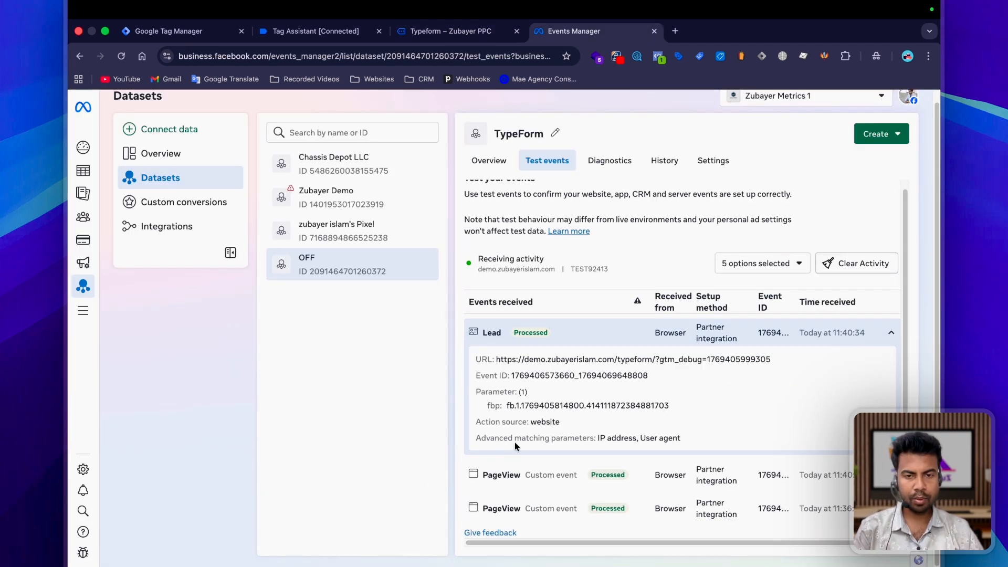
click(600, 409)
scroll(601, 409, down, 1)
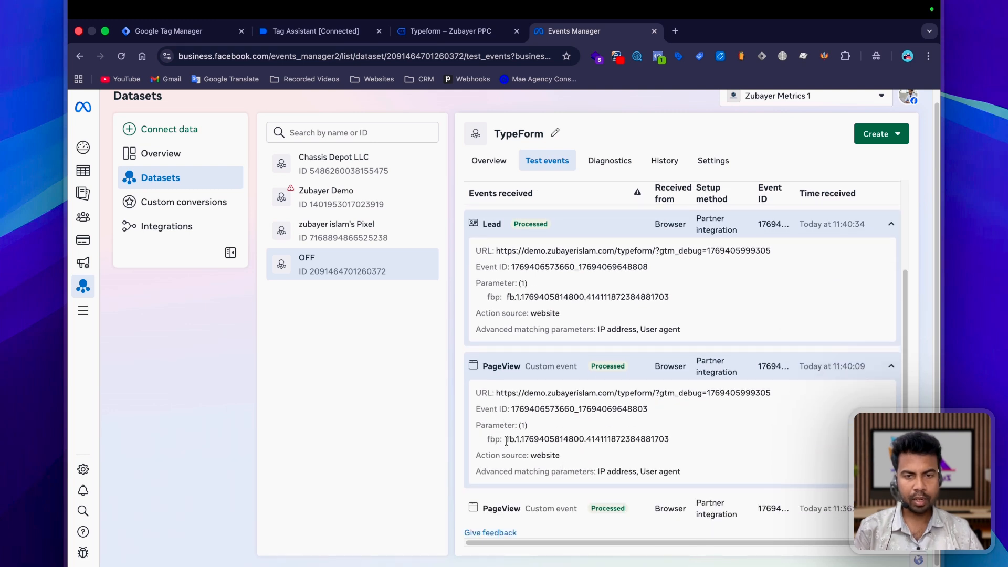
drag(507, 441, 648, 439)
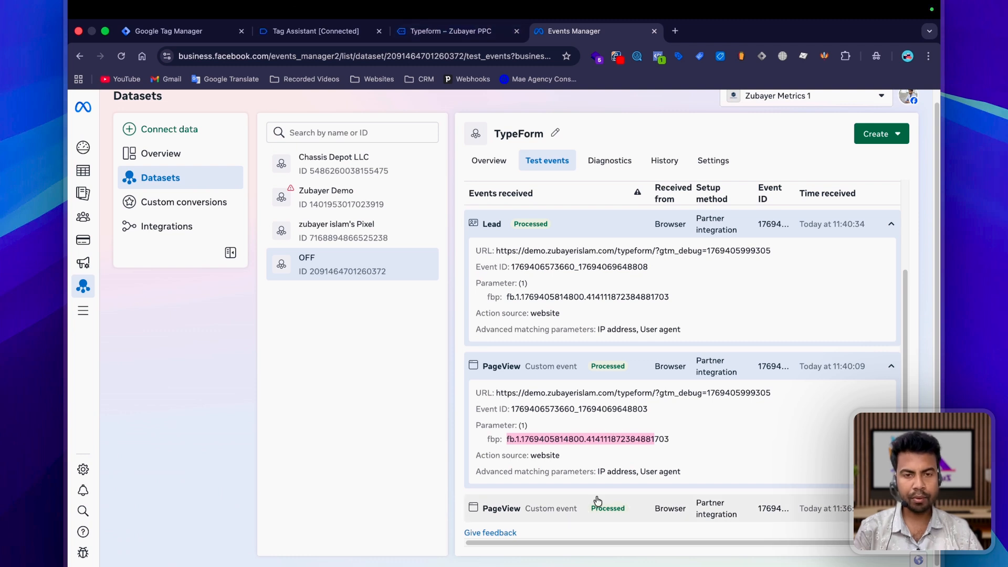
drag(693, 441, 511, 439)
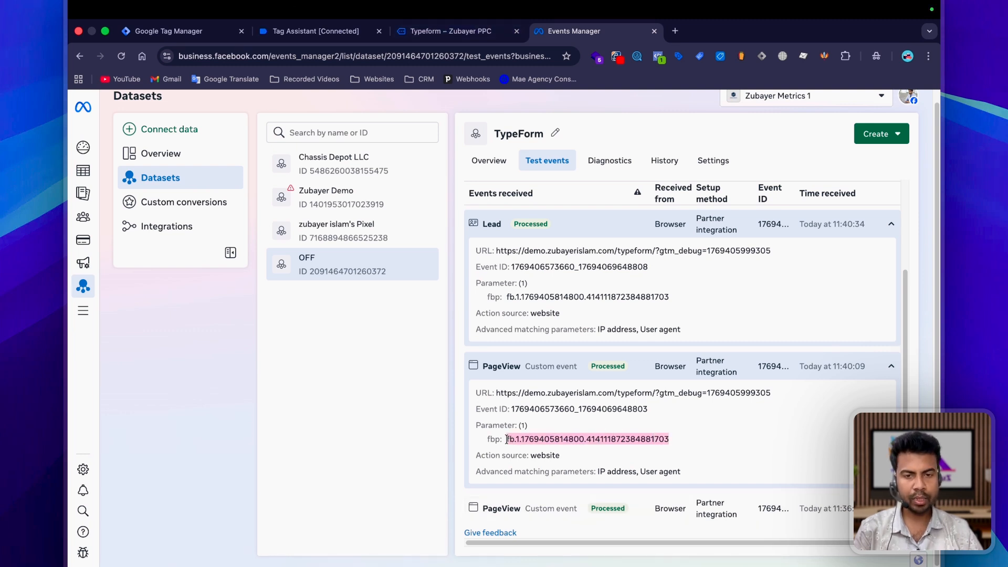